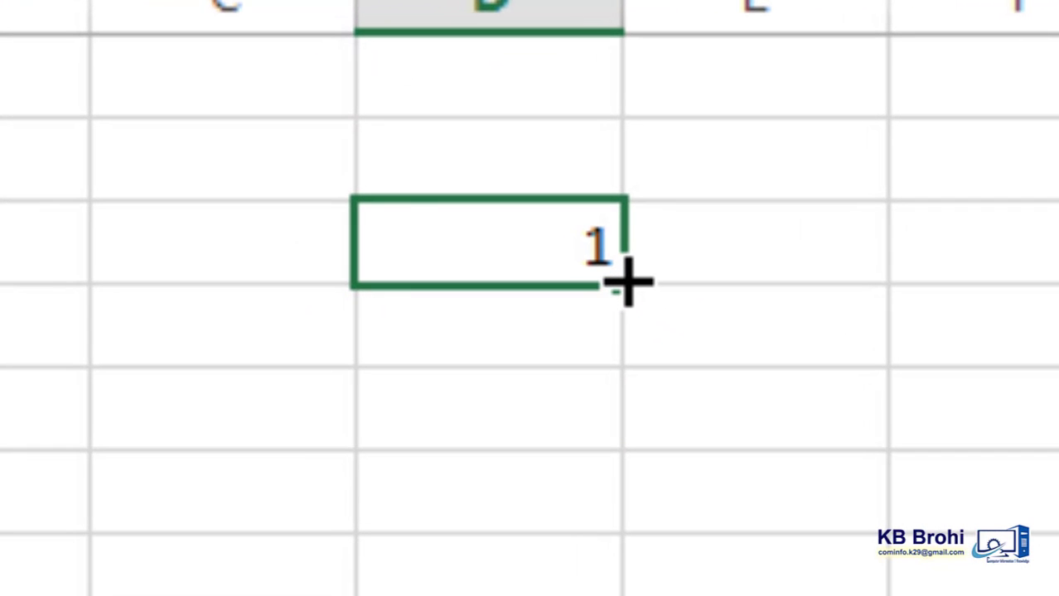
# Step: Fill 14 cells of column D with the value 1, and fill column E beside it with the series 1 to 14
pyautogui.moveTo(617, 277); pyautogui.dragTo(185, 420)
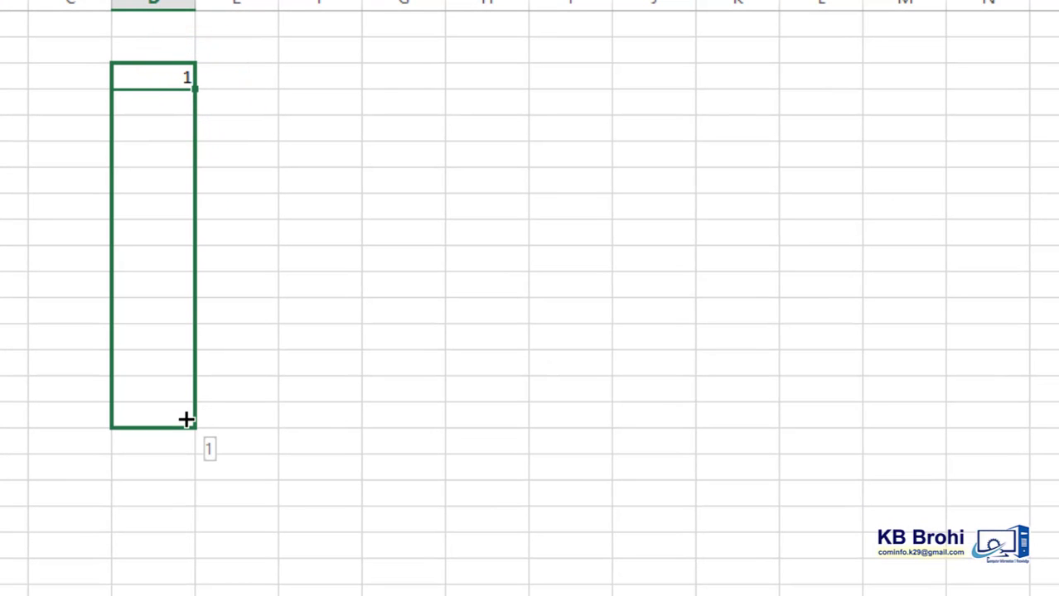
pyautogui.click(234, 76)
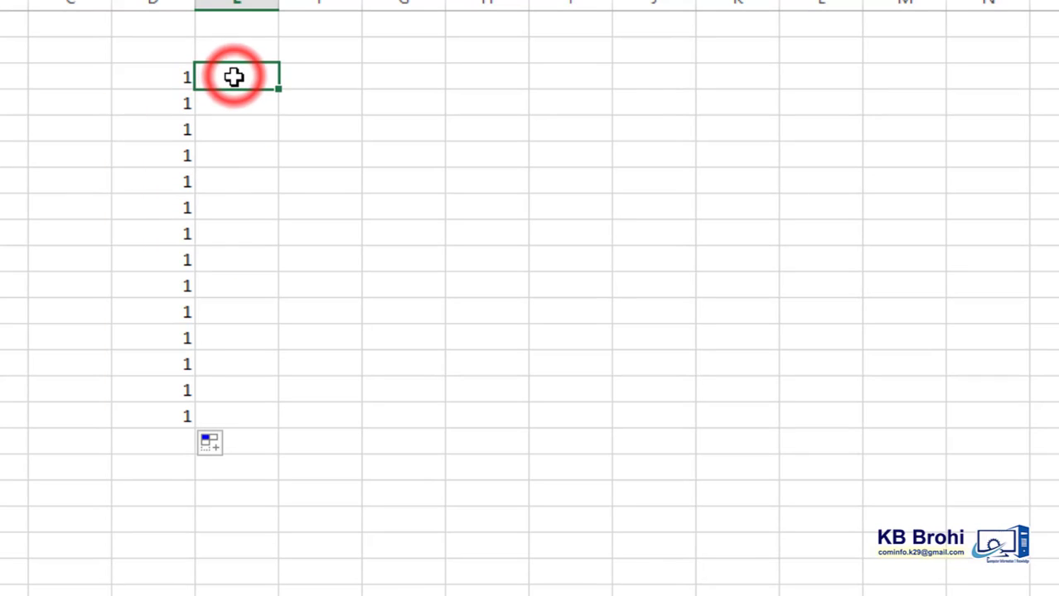
pyautogui.write('1')
pyautogui.click(304, 119)
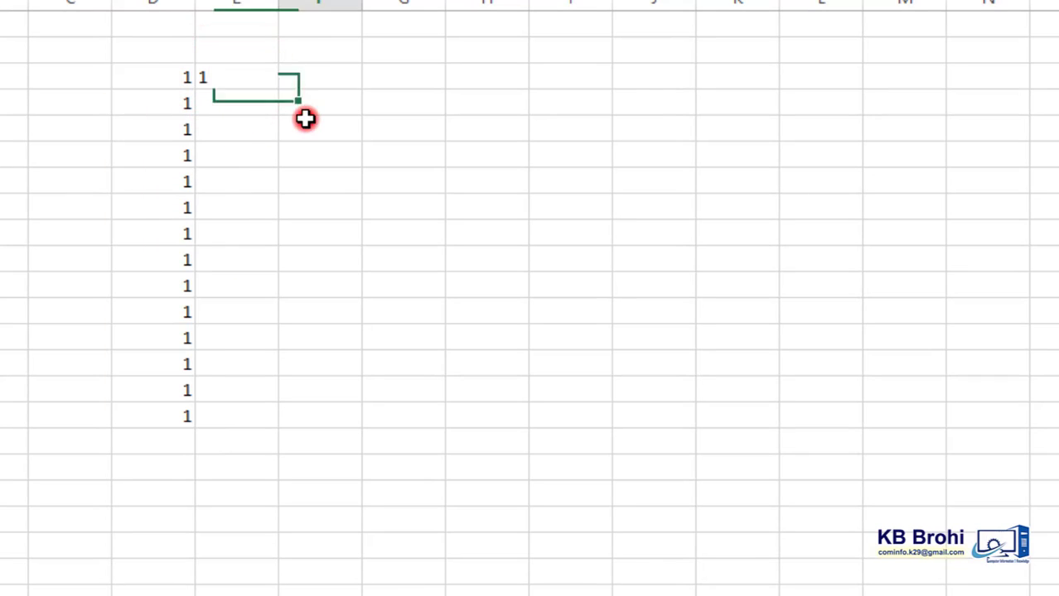
pyautogui.click(257, 74)
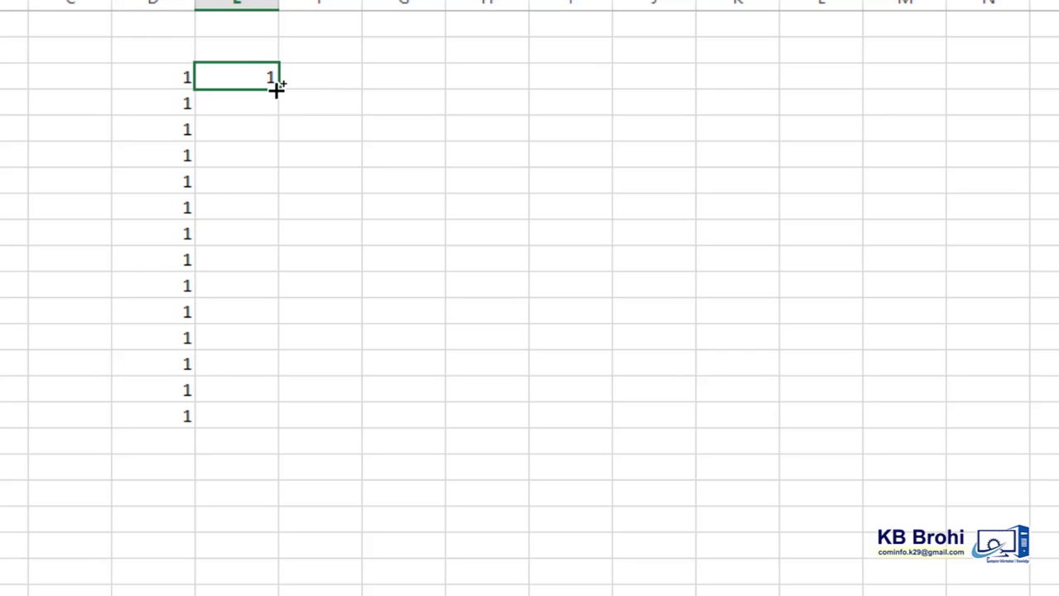
pyautogui.moveTo(276, 88); pyautogui.dragTo(273, 429)
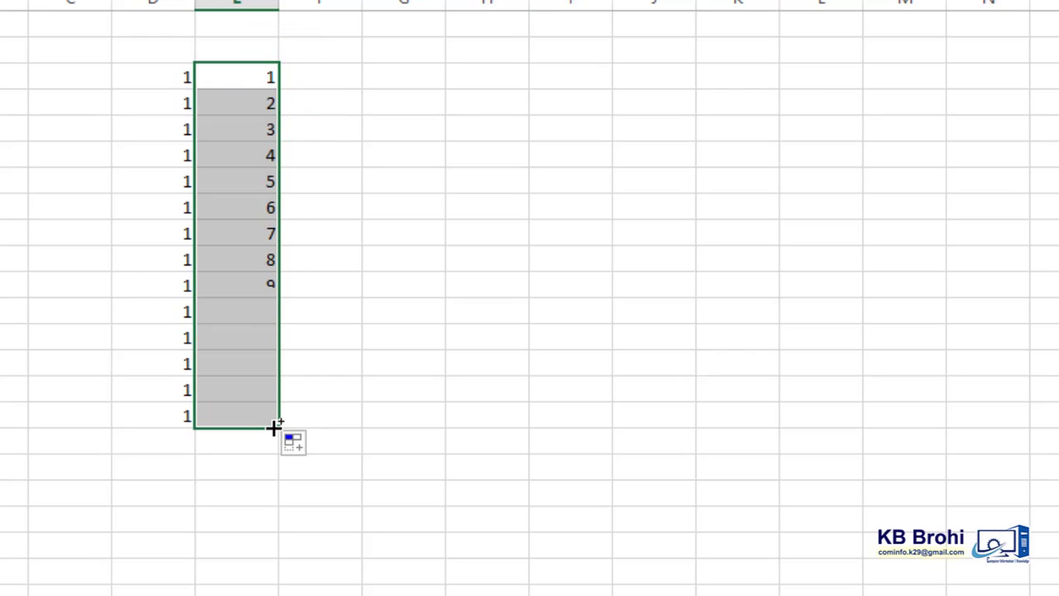
pyautogui.click(310, 381)
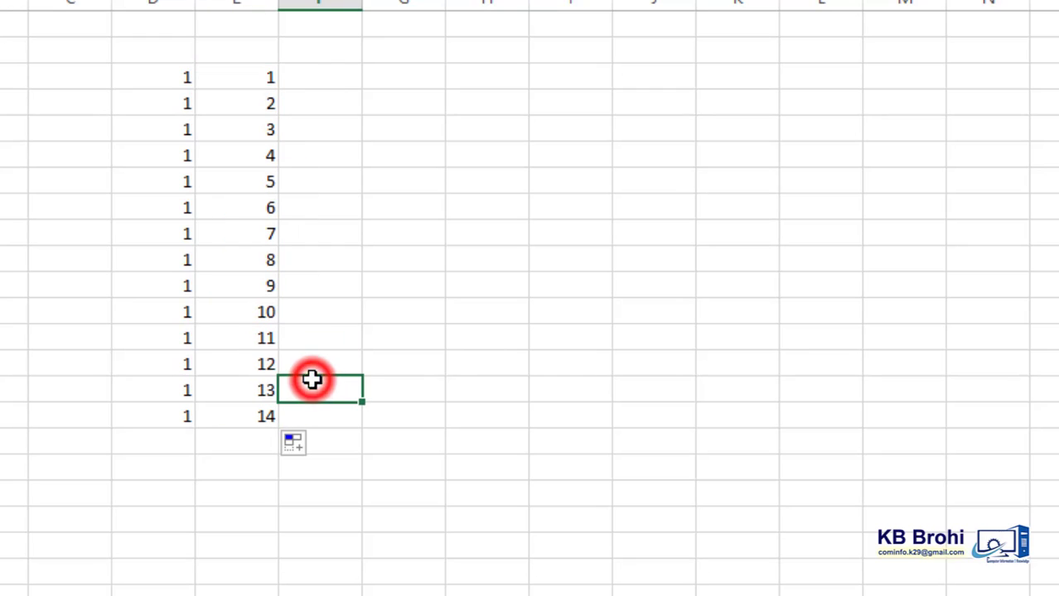
pyautogui.click(305, 74)
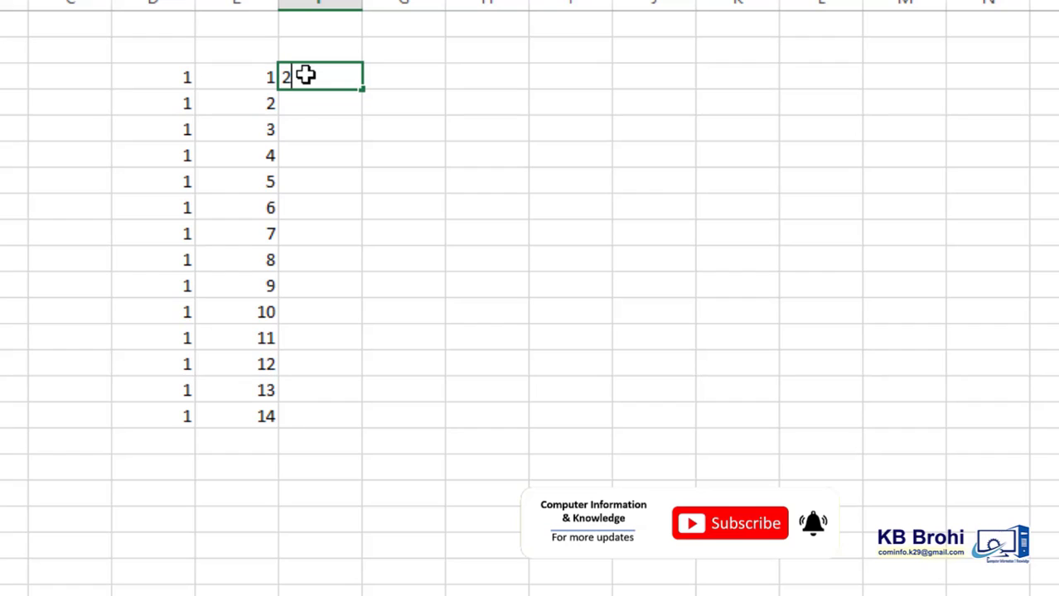
pyautogui.press('Return')
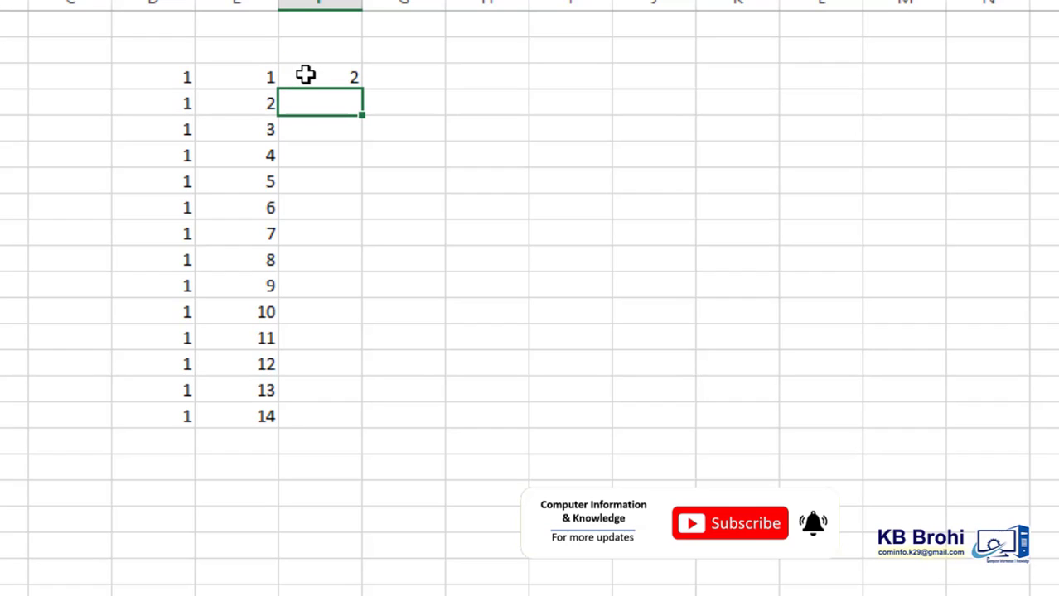
pyautogui.press('Return')
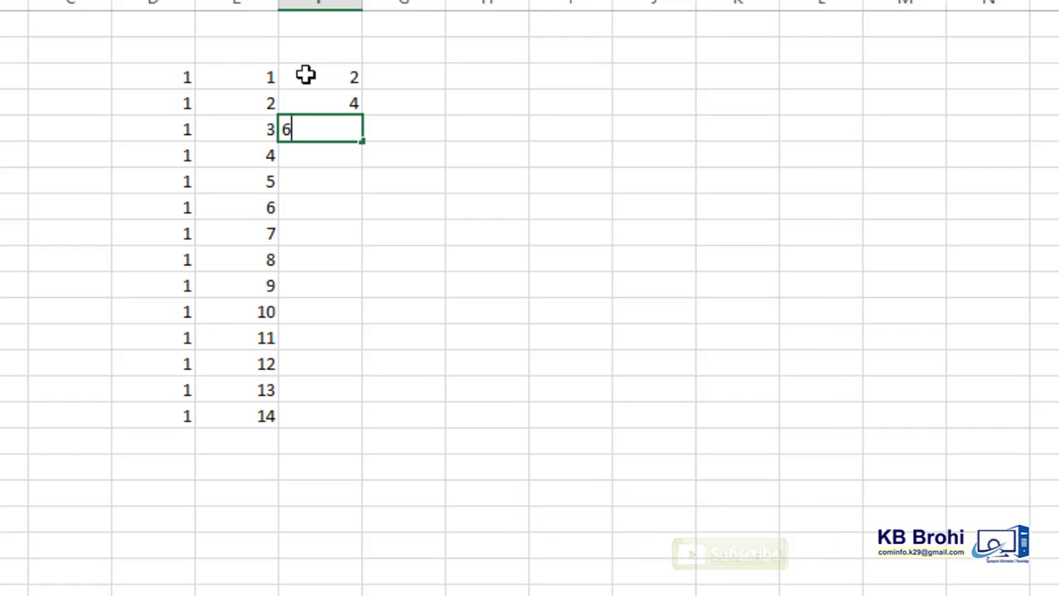
pyautogui.press('BackSpace')
pyautogui.moveTo(320, 75); pyautogui.dragTo(330, 116)
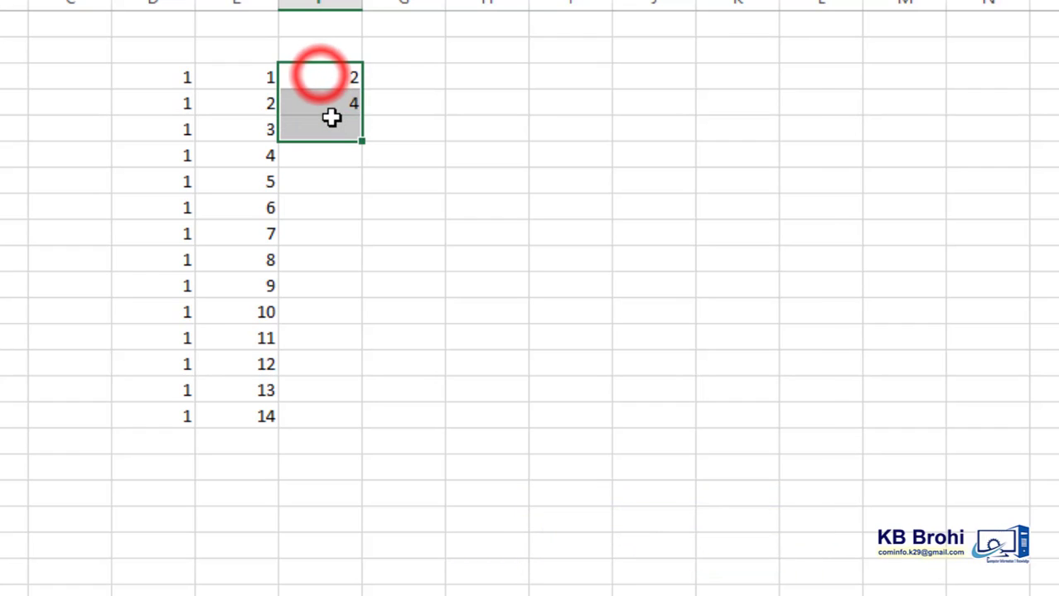
pyautogui.press('Delete')
# Step: Enter 2 and 4 in the first two cells of column F and extend the series down to 28 beside the other columns
pyautogui.click(334, 77)
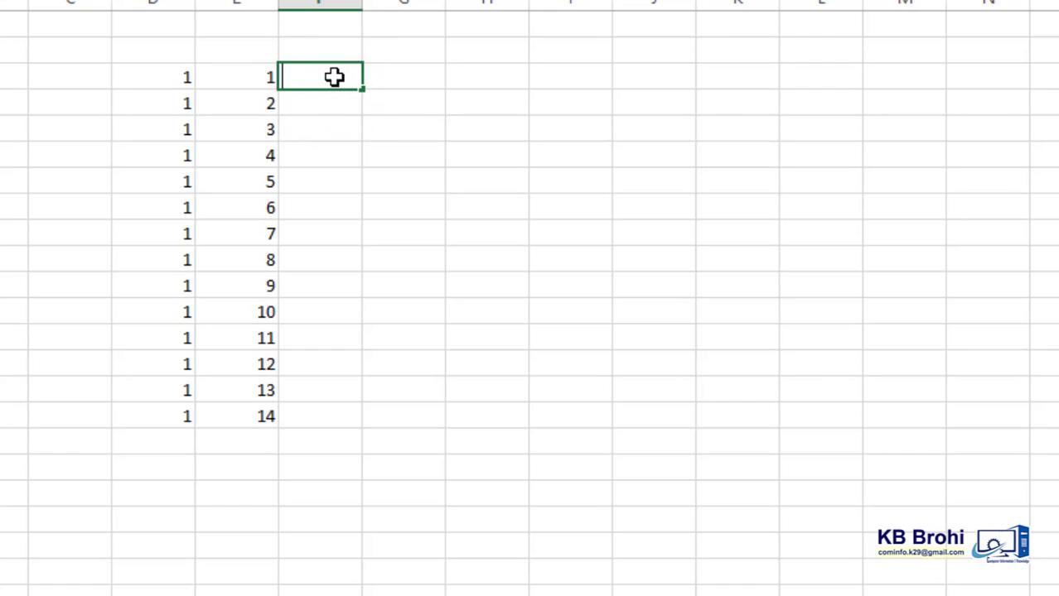
pyautogui.write('2')
pyautogui.press('Return')
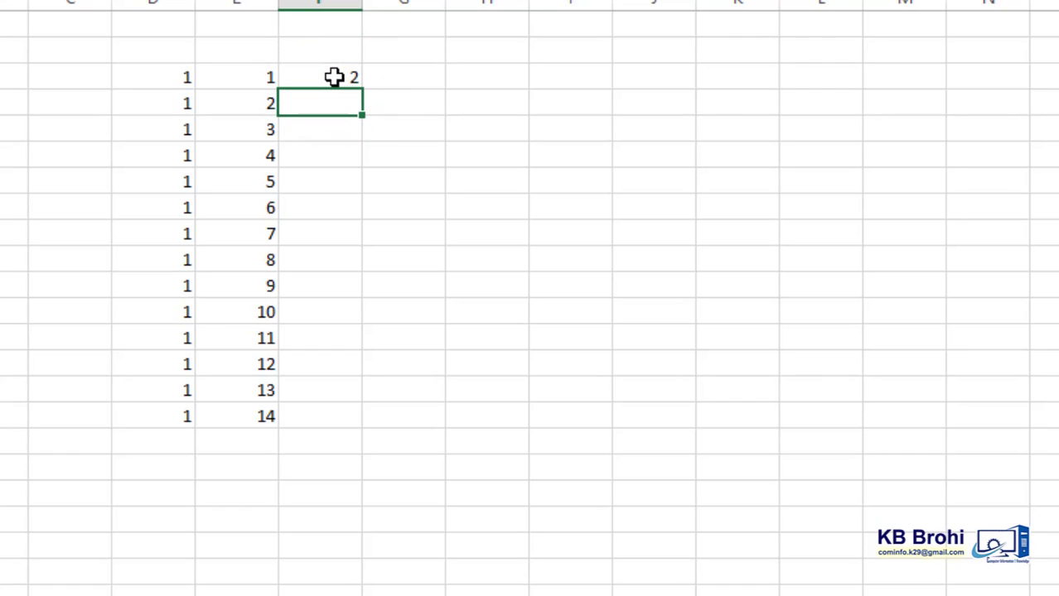
pyautogui.write('4')
pyautogui.press('Return')
pyautogui.click(356, 199)
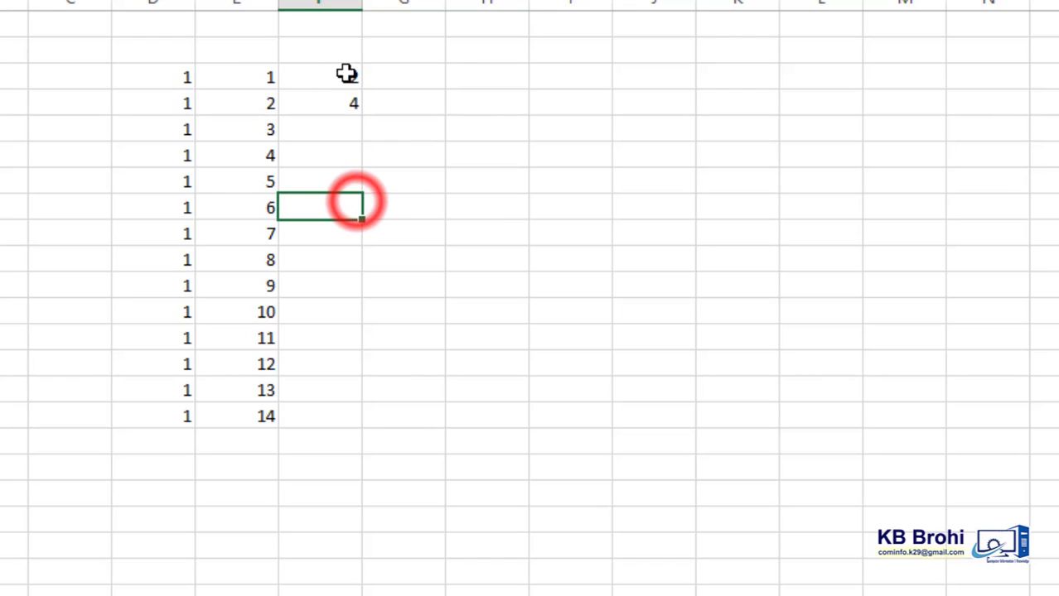
pyautogui.moveTo(347, 73); pyautogui.dragTo(357, 423)
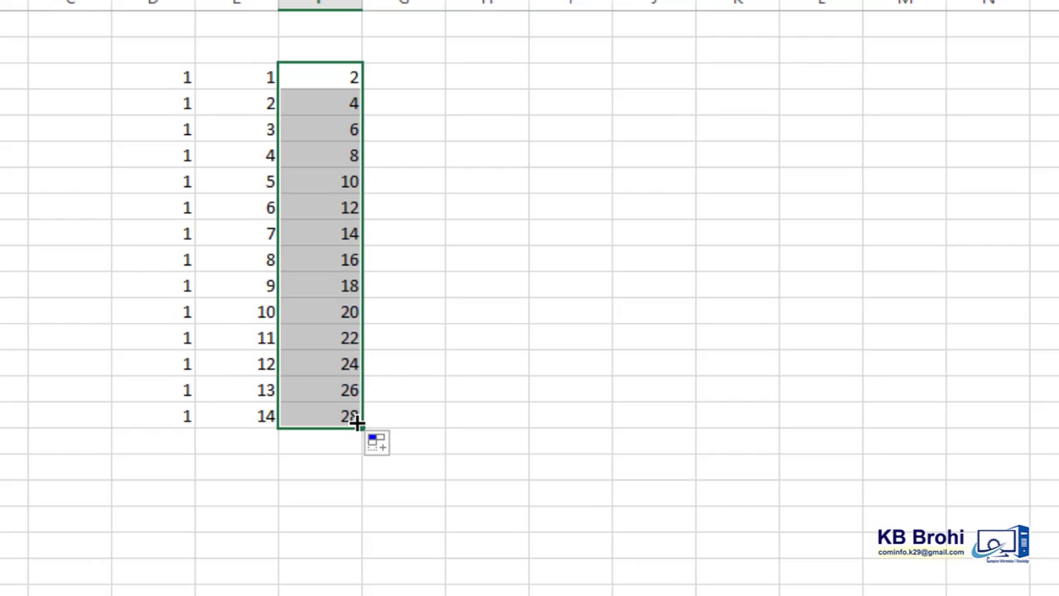
# Step: Enter 10 at the start of column G and fill it down as a consecutive series to 23
pyautogui.click(415, 76)
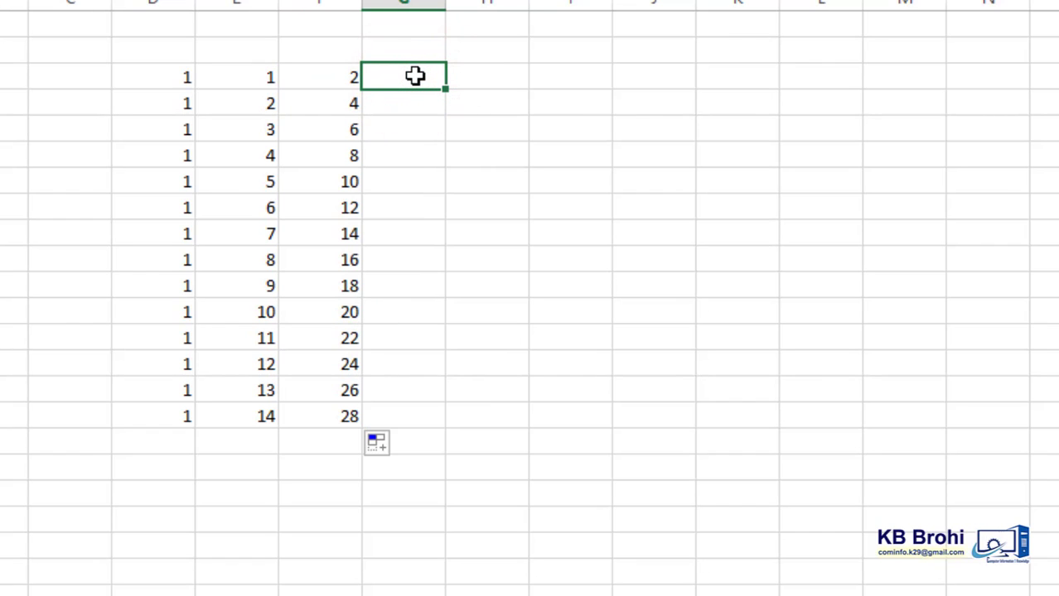
pyautogui.write('10')
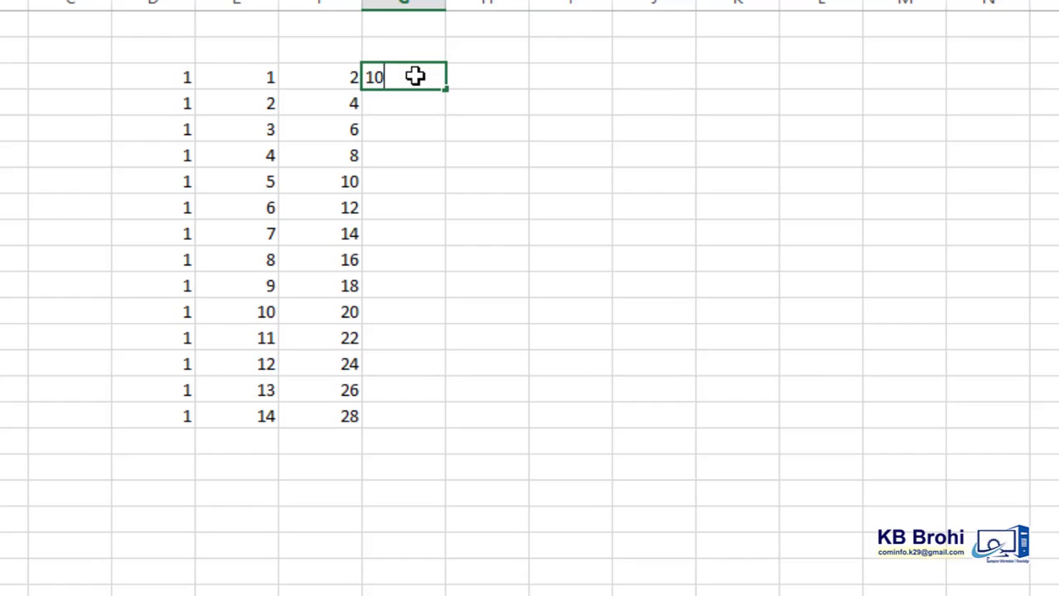
pyautogui.press('Return')
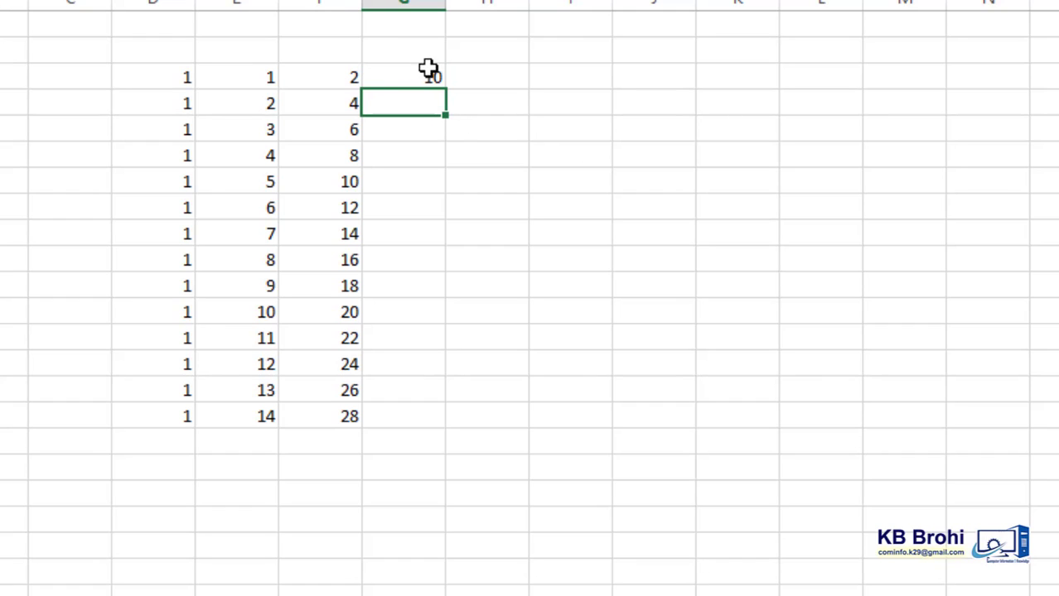
pyautogui.click(431, 74)
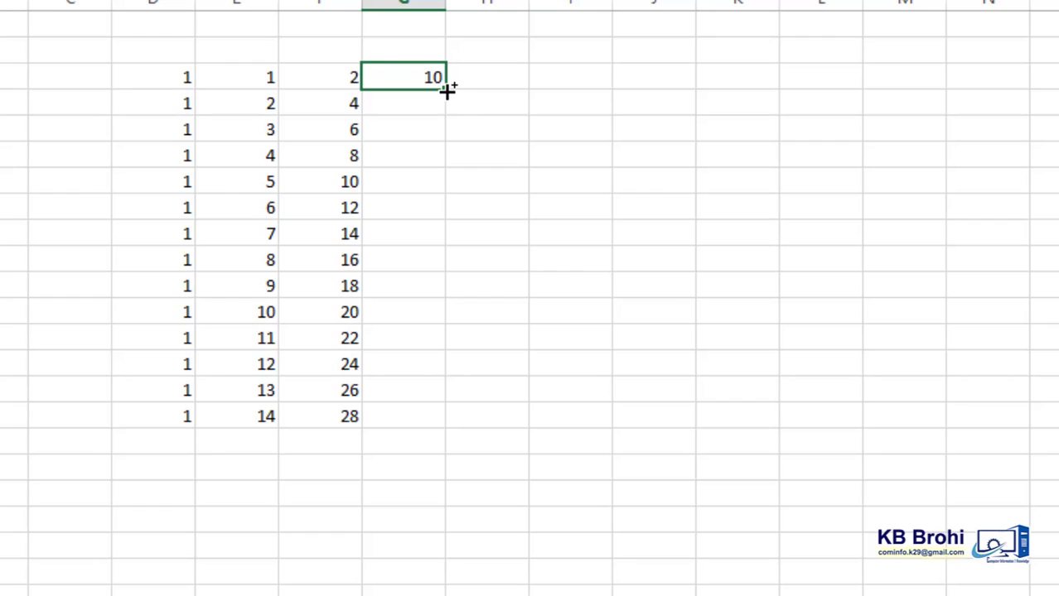
pyautogui.moveTo(446, 89); pyautogui.dragTo(437, 423)
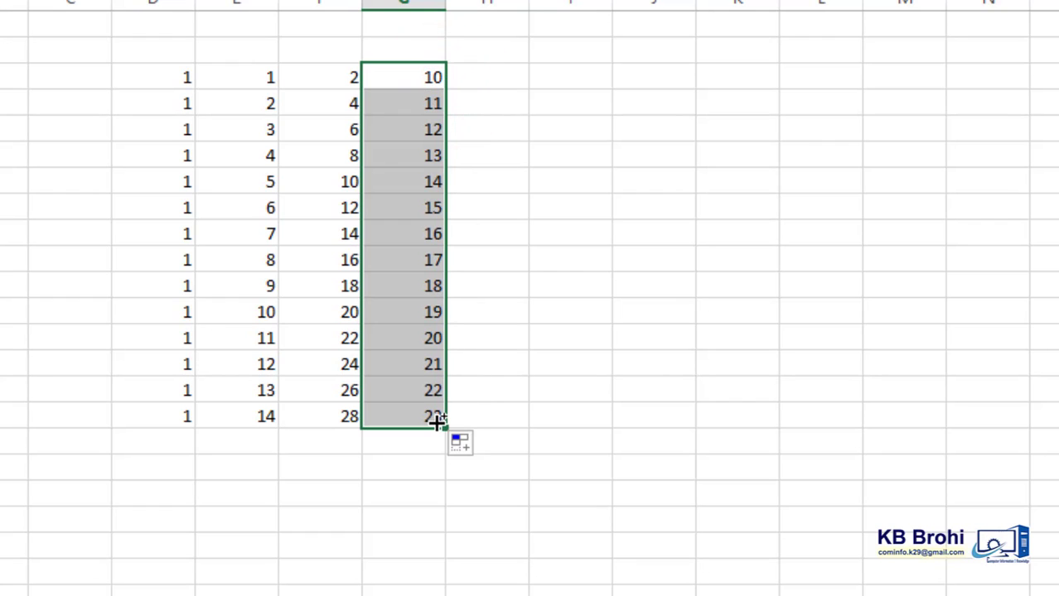
pyautogui.click(475, 161)
# Step: Enter 10 and 20 in the first two cells of column H and extend the series down to 140
pyautogui.click(487, 78)
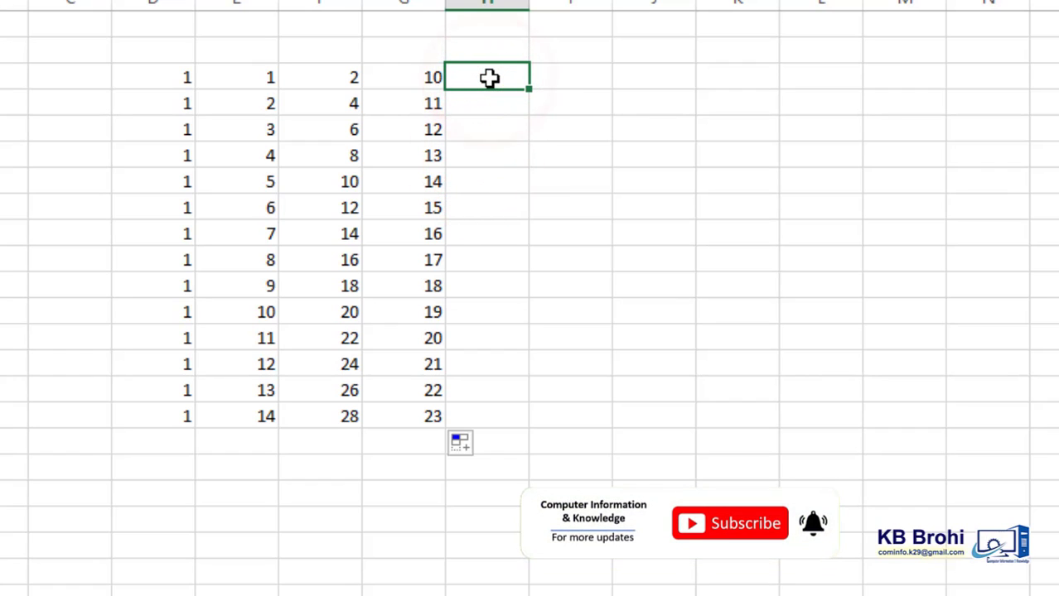
pyautogui.press('Return')
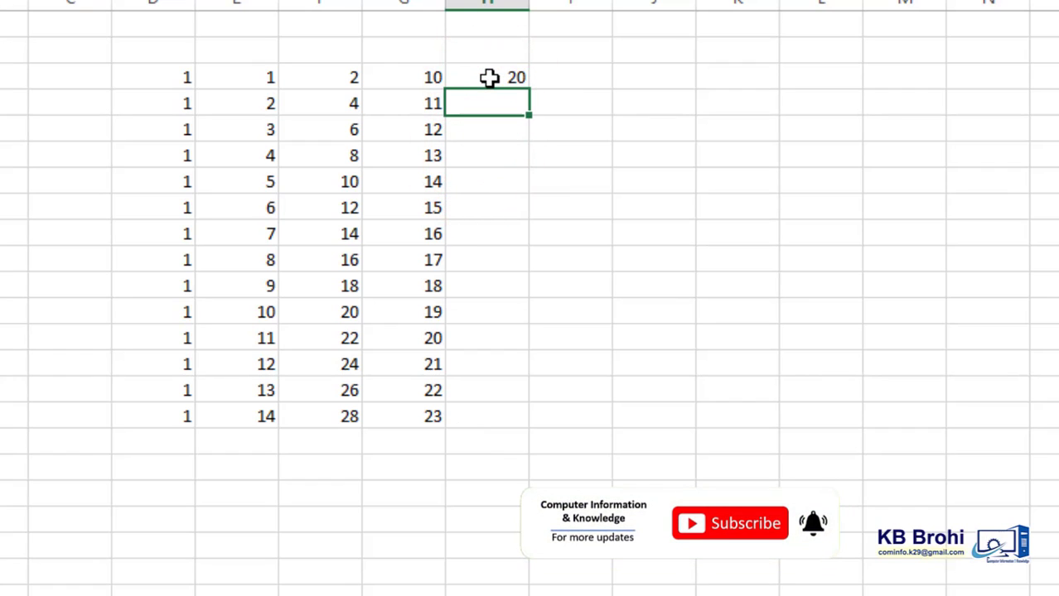
pyautogui.click(489, 78)
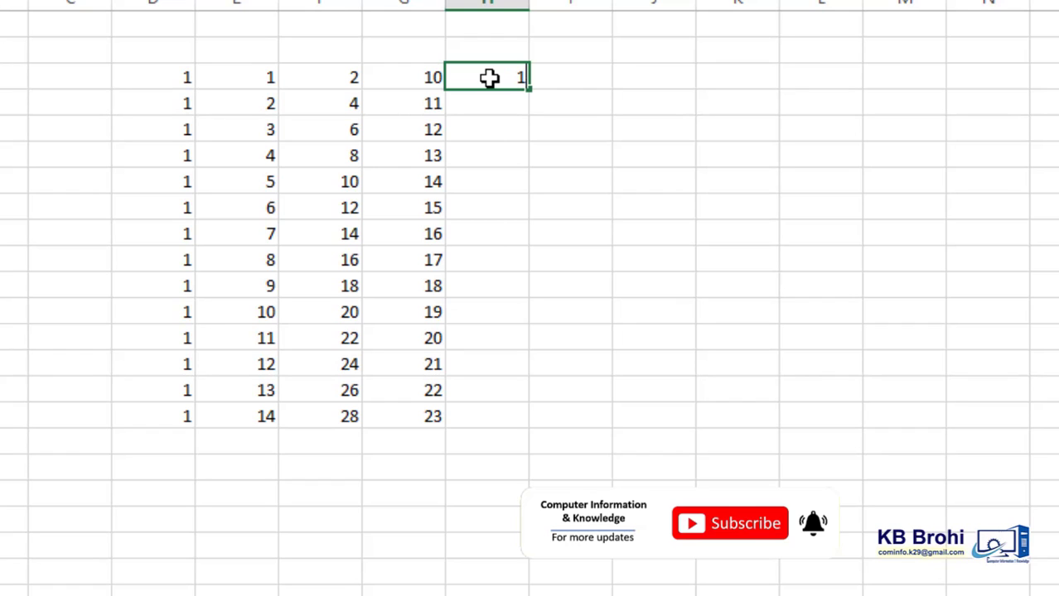
pyautogui.press('Delete')
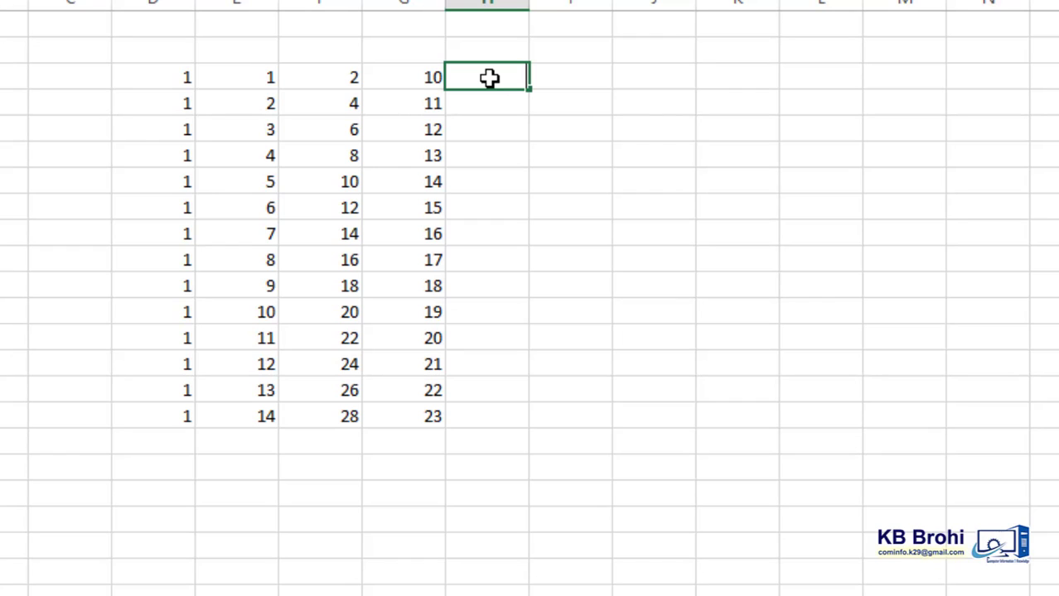
pyautogui.press('Return')
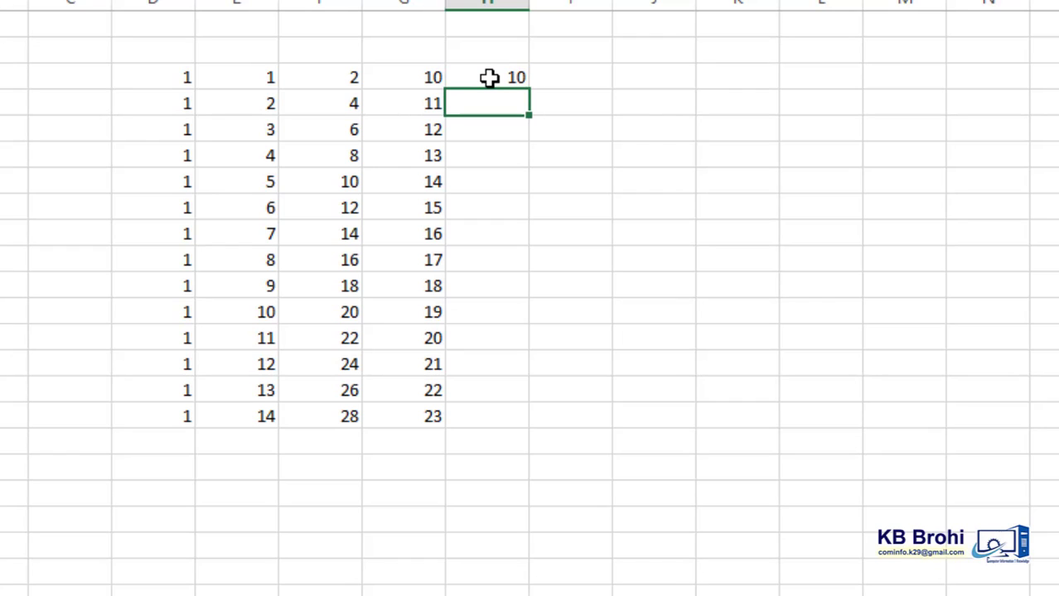
pyautogui.press('Return')
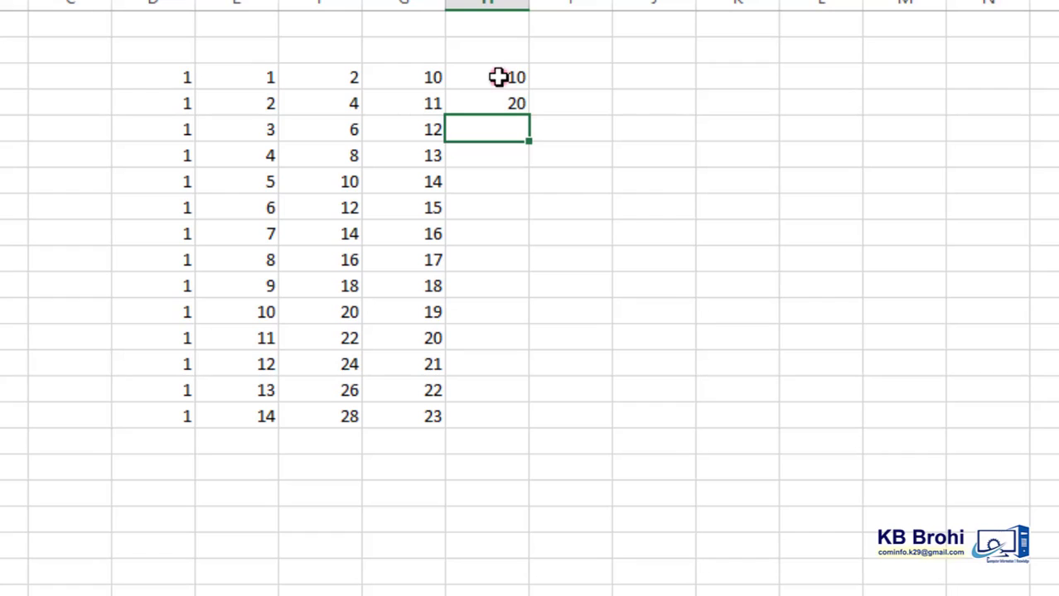
pyautogui.moveTo(497, 77); pyautogui.dragTo(510, 425)
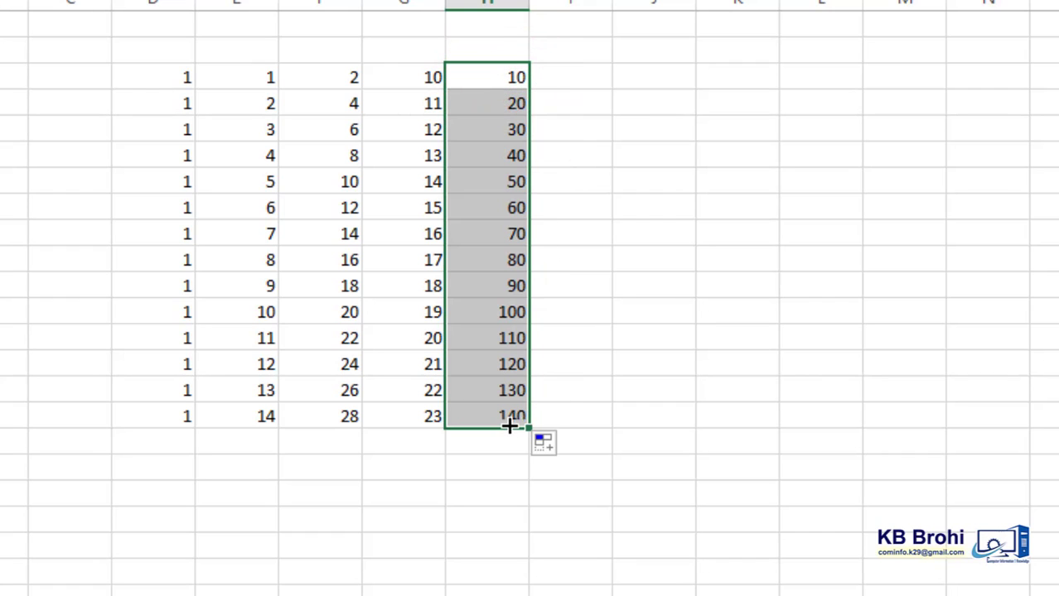
# Step: Enter 2020 at the start of column I and fill it down as consecutive years to 2033
pyautogui.click(571, 77)
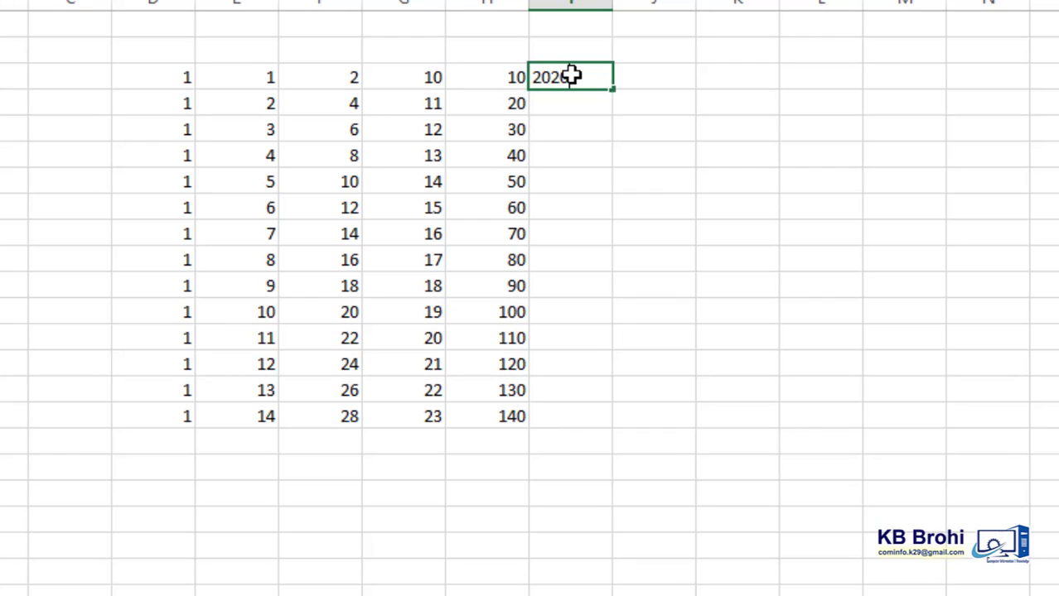
pyautogui.press('Return')
pyautogui.click(593, 76)
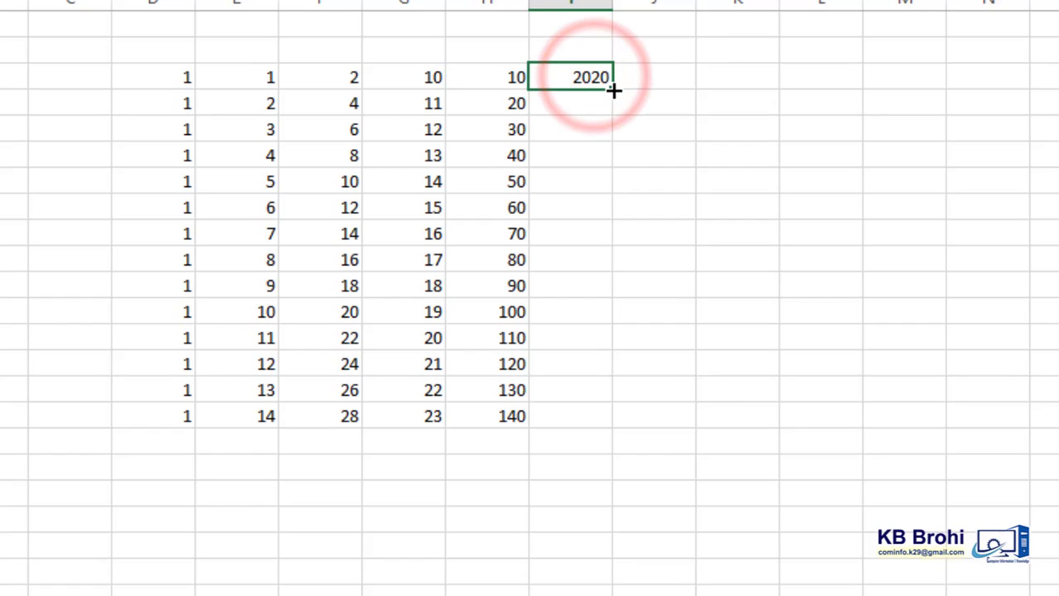
pyautogui.moveTo(612, 88); pyautogui.dragTo(599, 419)
# Step: Widen columns J and K slightly
pyautogui.click(665, 76)
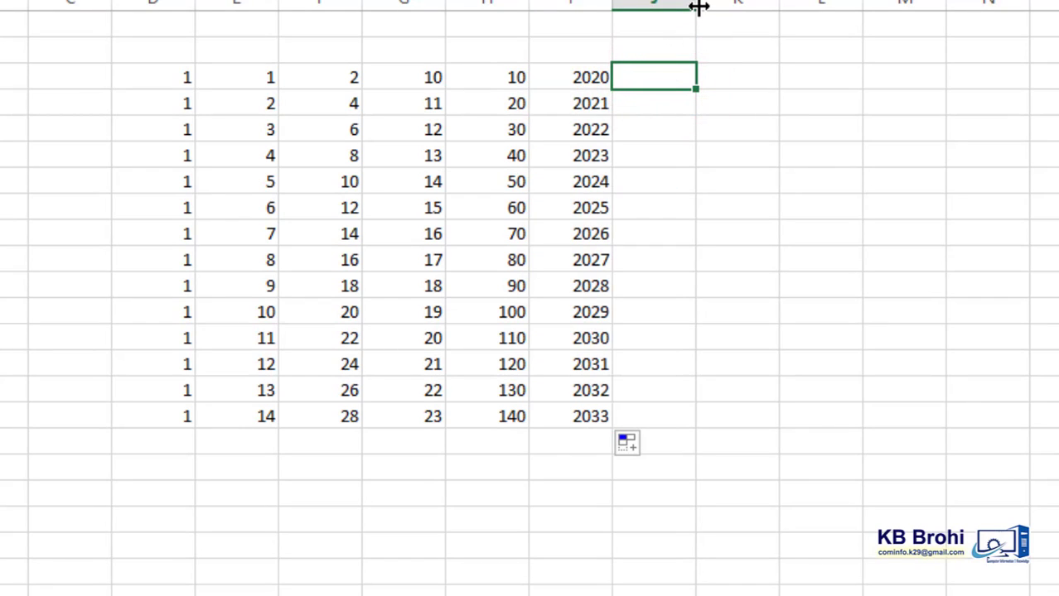
pyautogui.moveTo(700, 8); pyautogui.dragTo(715, 8)
pyautogui.click(671, 73)
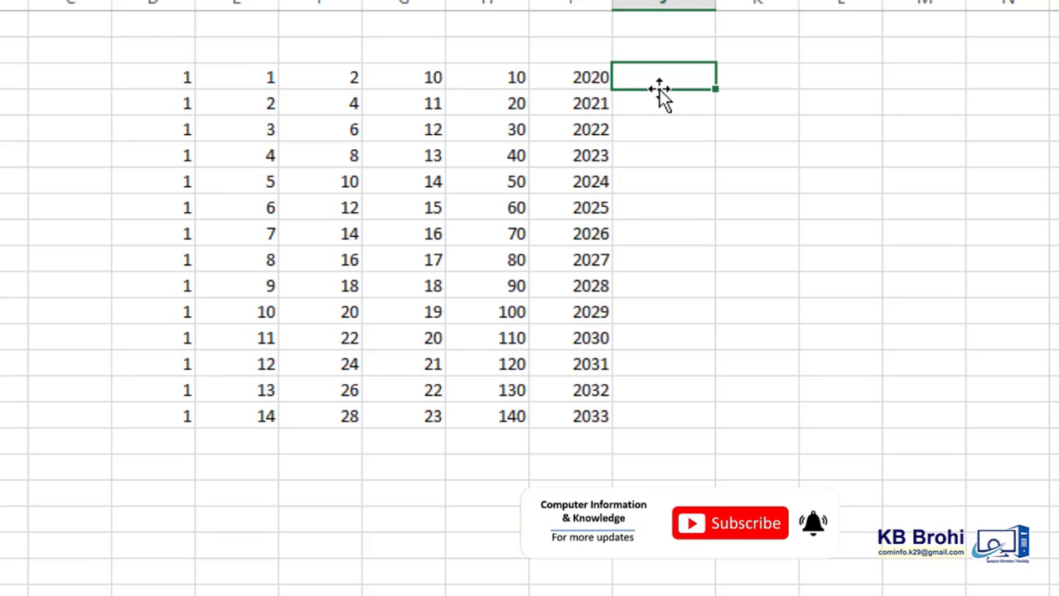
pyautogui.press('Right')
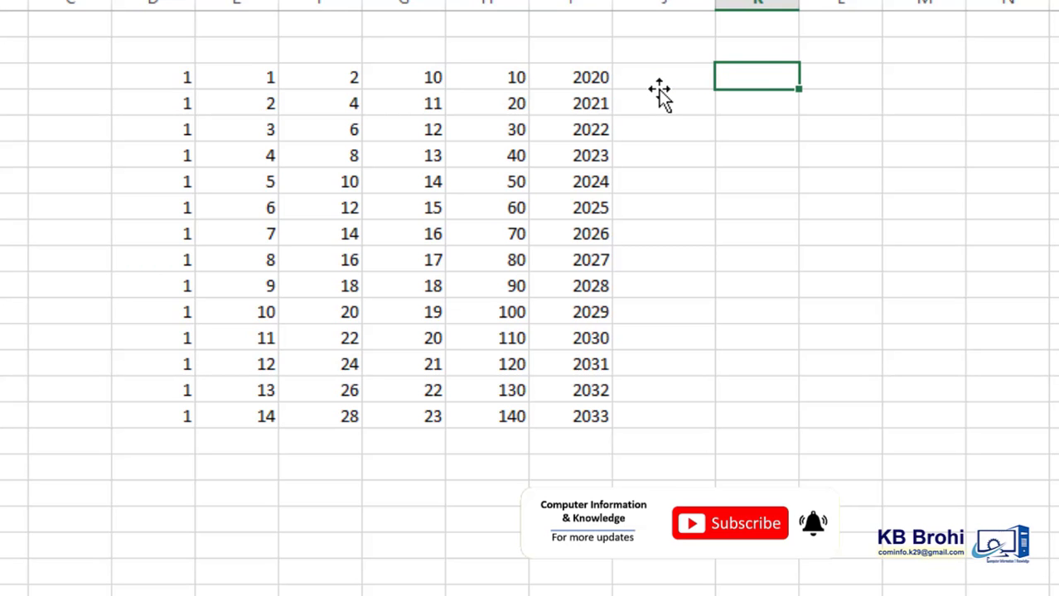
pyautogui.moveTo(801, 5); pyautogui.dragTo(840, 5)
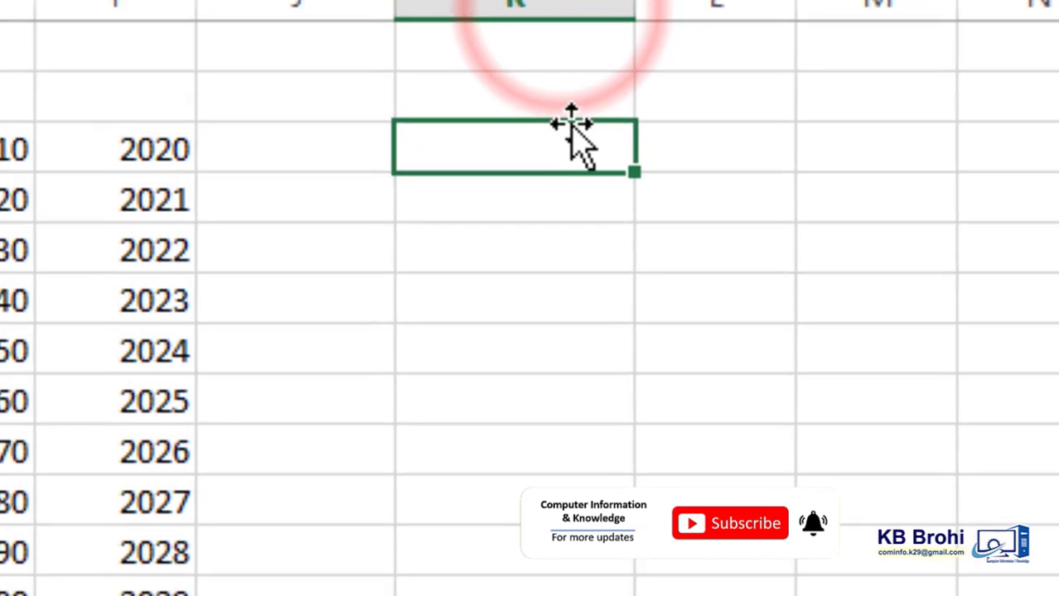
# Step: Enter 20DIT-01 at the start of column K and fill the code series down to 20DIT-14
pyautogui.click(792, 74)
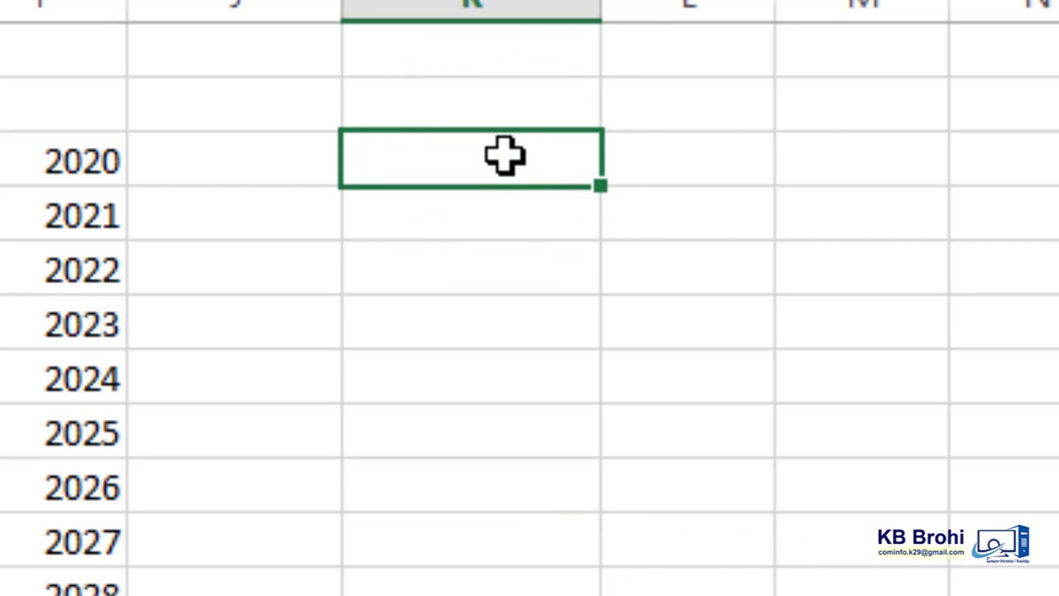
pyautogui.write('20DI')
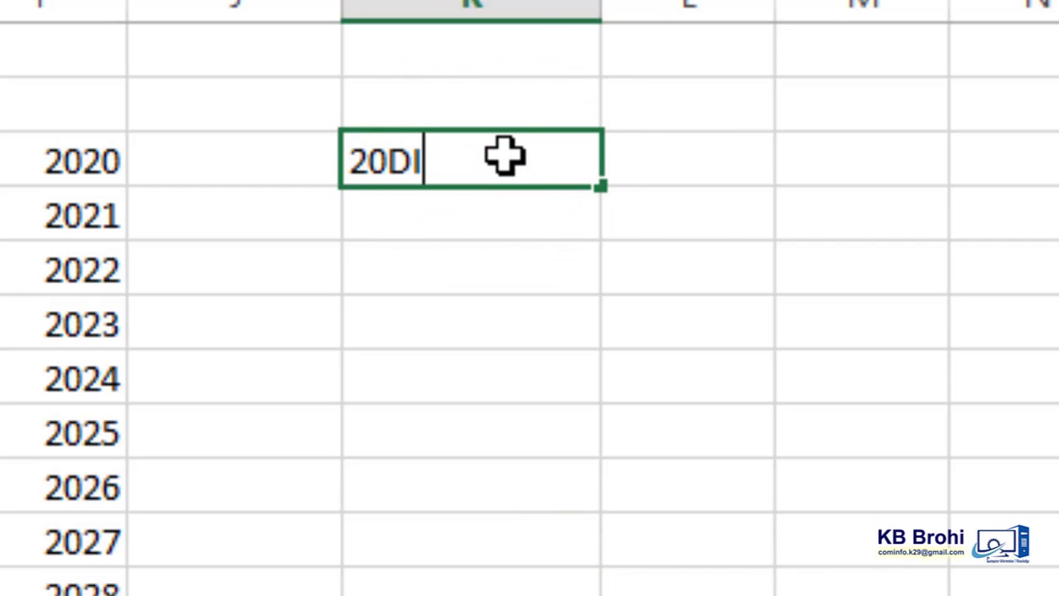
pyautogui.write('T-')
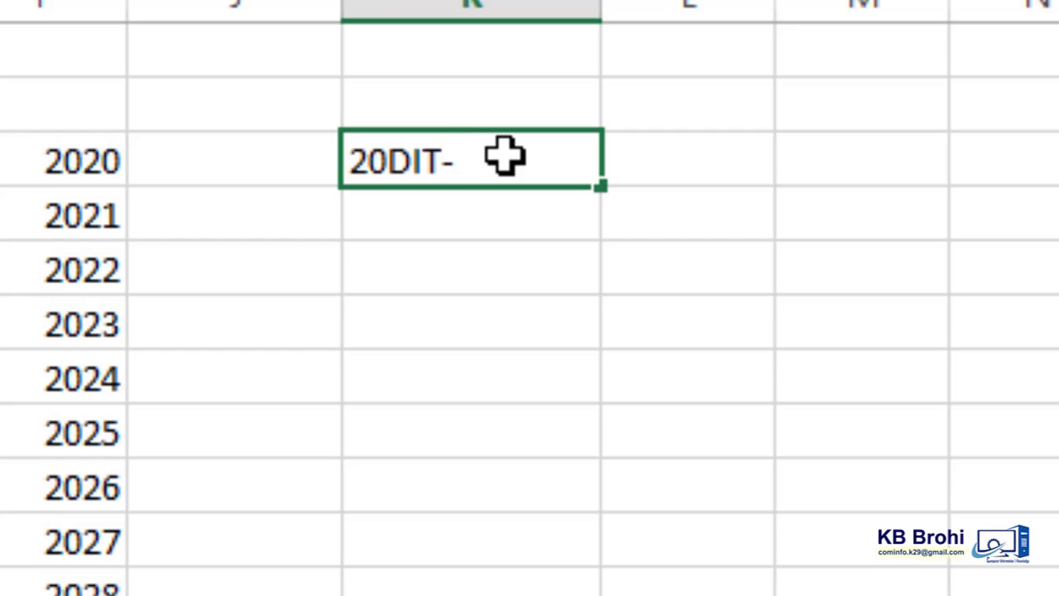
pyautogui.write('01')
pyautogui.press('Return')
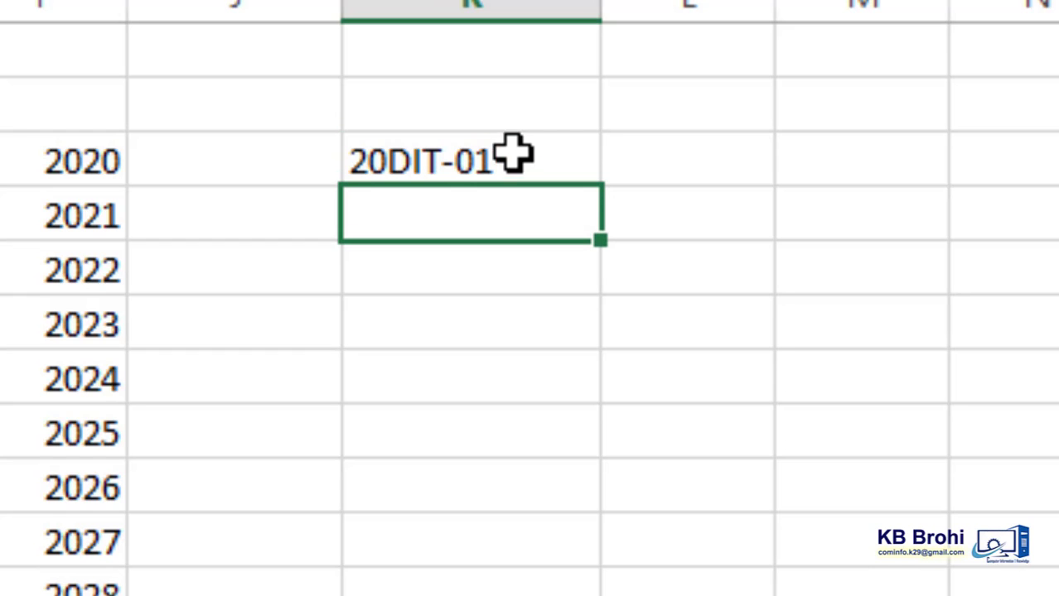
pyautogui.click(563, 169)
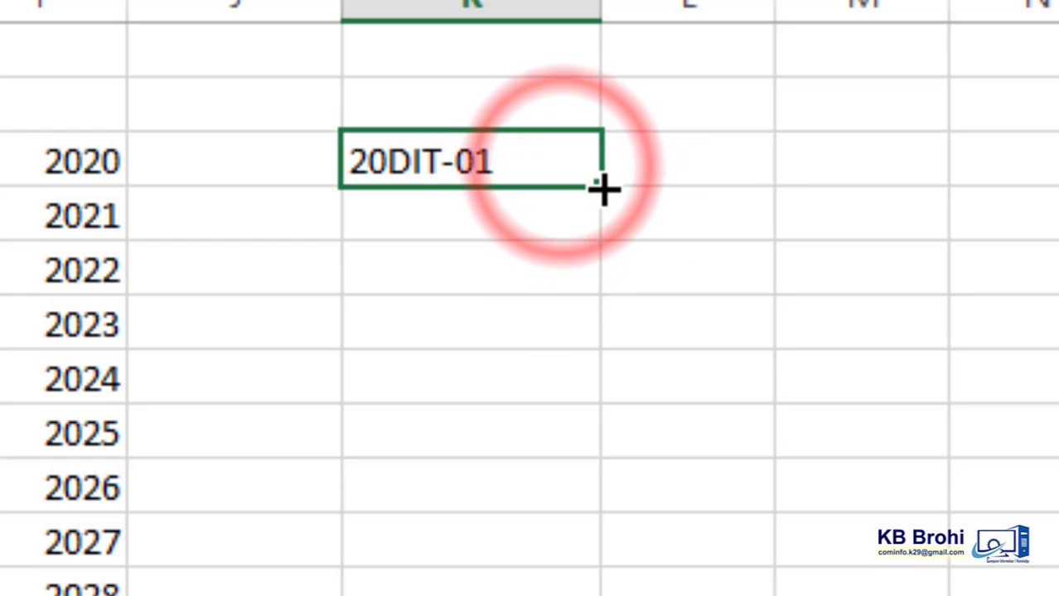
pyautogui.moveTo(603, 184); pyautogui.dragTo(557, 574)
pyautogui.click(531, 133)
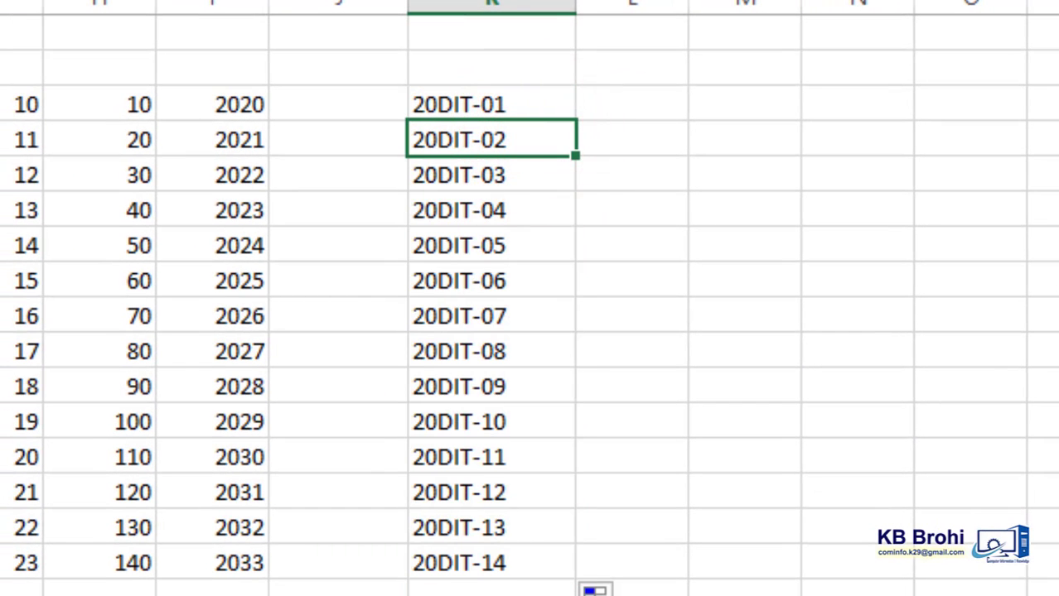
pyautogui.click(492, 595)
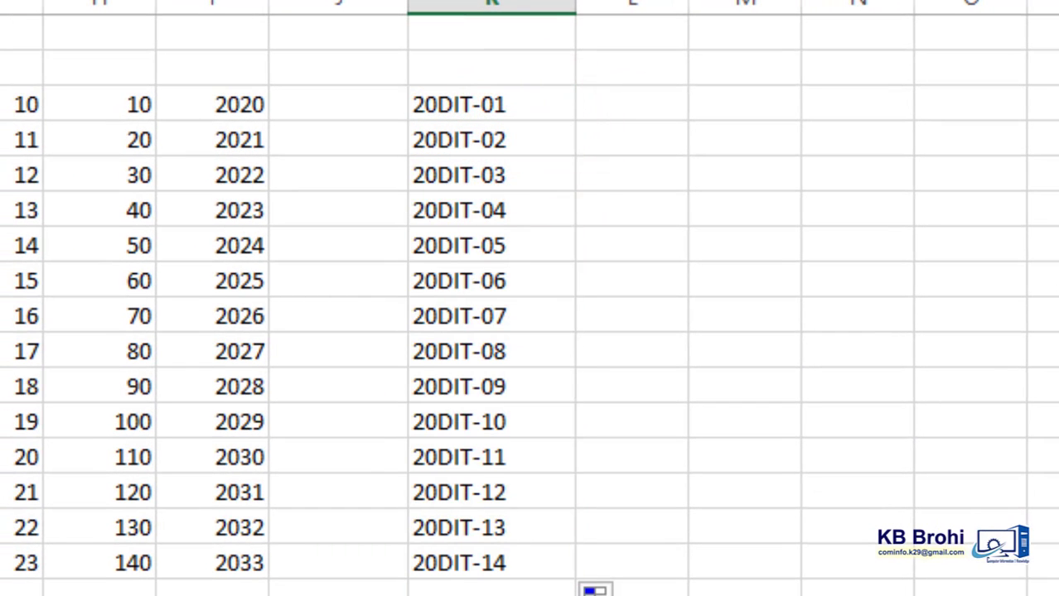
# Step: Widen column L, enter Monday at its start and fill the weekday names down to the second Sunday
pyautogui.click(638, 105)
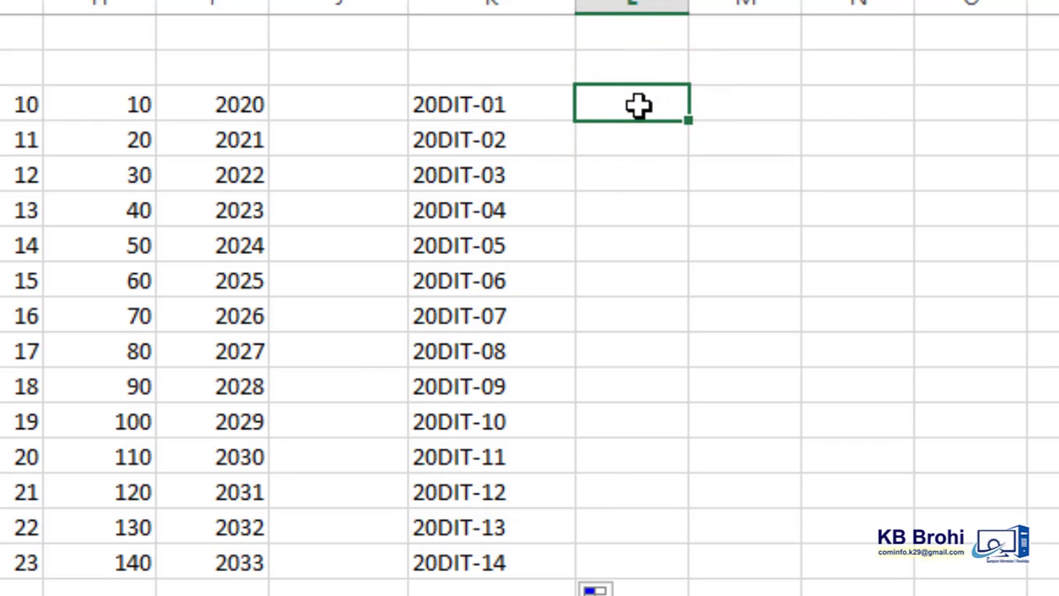
pyautogui.moveTo(688, 4); pyautogui.dragTo(766, 4)
pyautogui.click(672, 98)
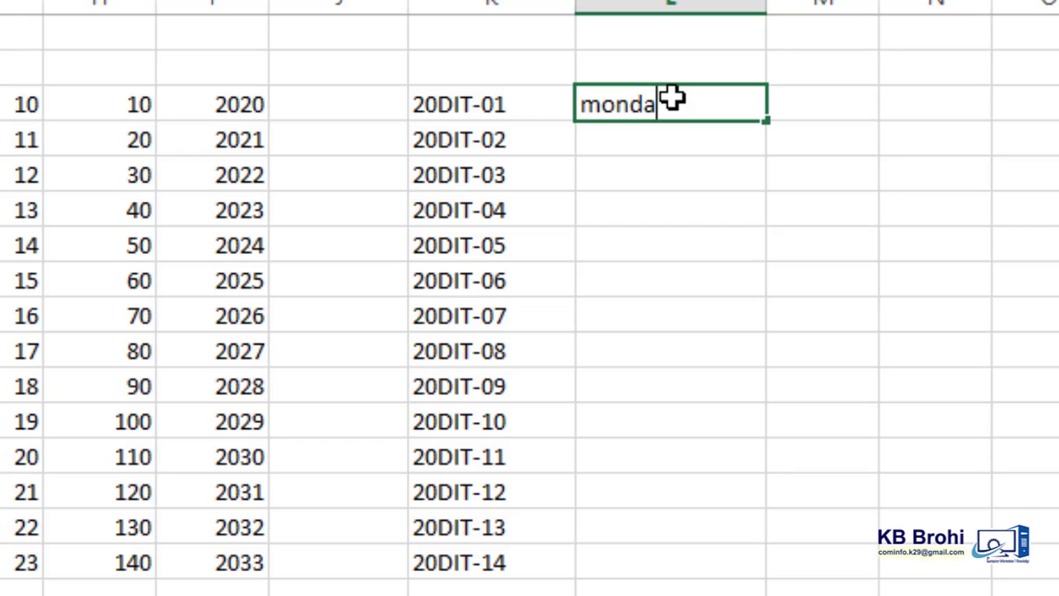
pyautogui.press('Return')
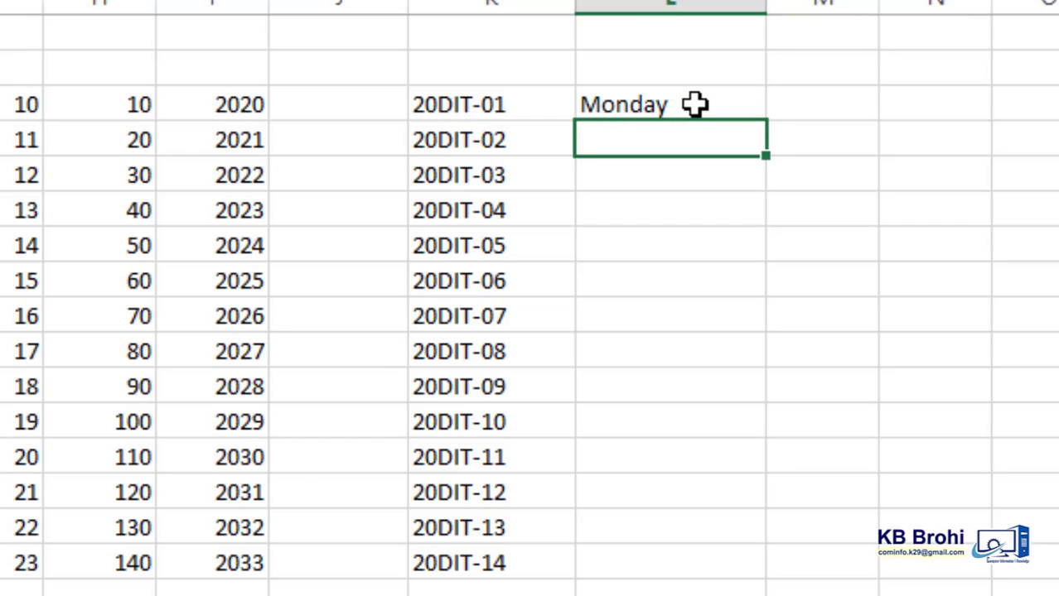
pyautogui.click(693, 104)
pyautogui.moveTo(767, 119); pyautogui.dragTo(746, 573)
# Step: Enter MONDAY at the start of column M, fill the uppercase weekdays down to the second SUNDAY and widen the column
pyautogui.click(805, 106)
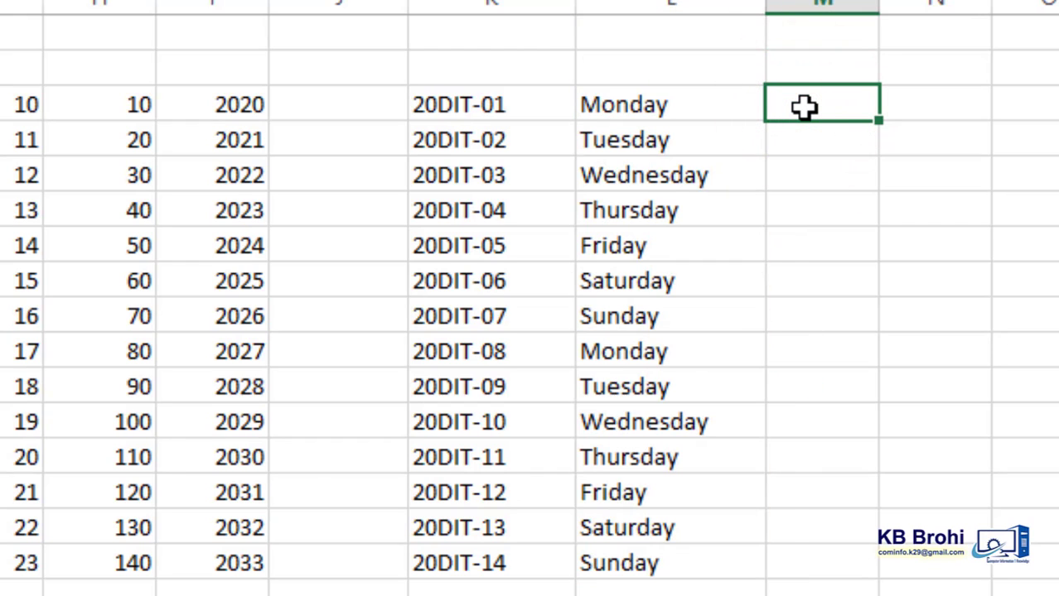
pyautogui.write('MONDAY')
pyautogui.press('Return')
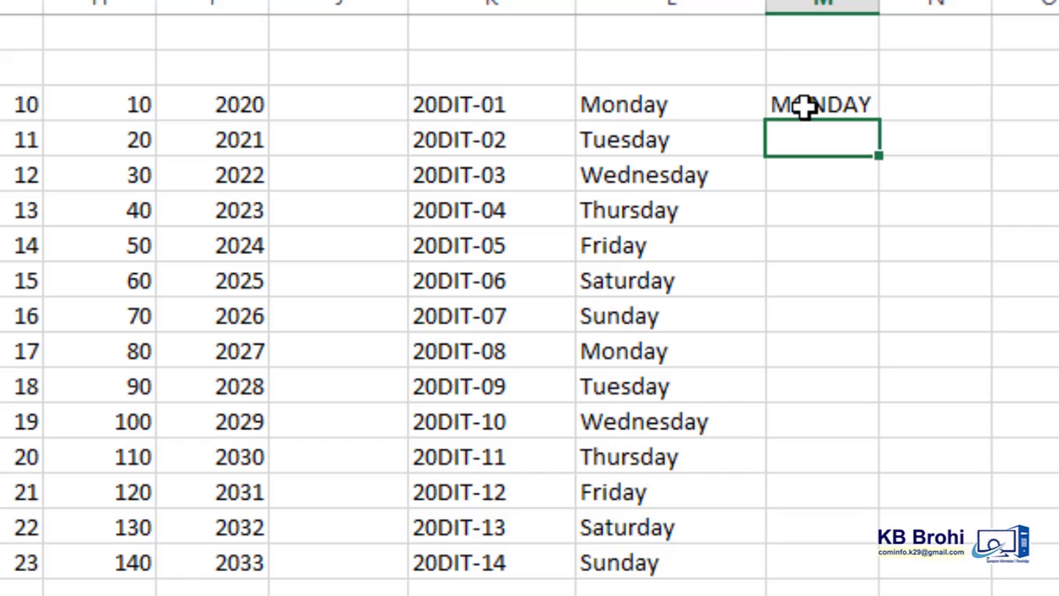
pyautogui.click(848, 100)
pyautogui.moveTo(879, 122); pyautogui.dragTo(845, 577)
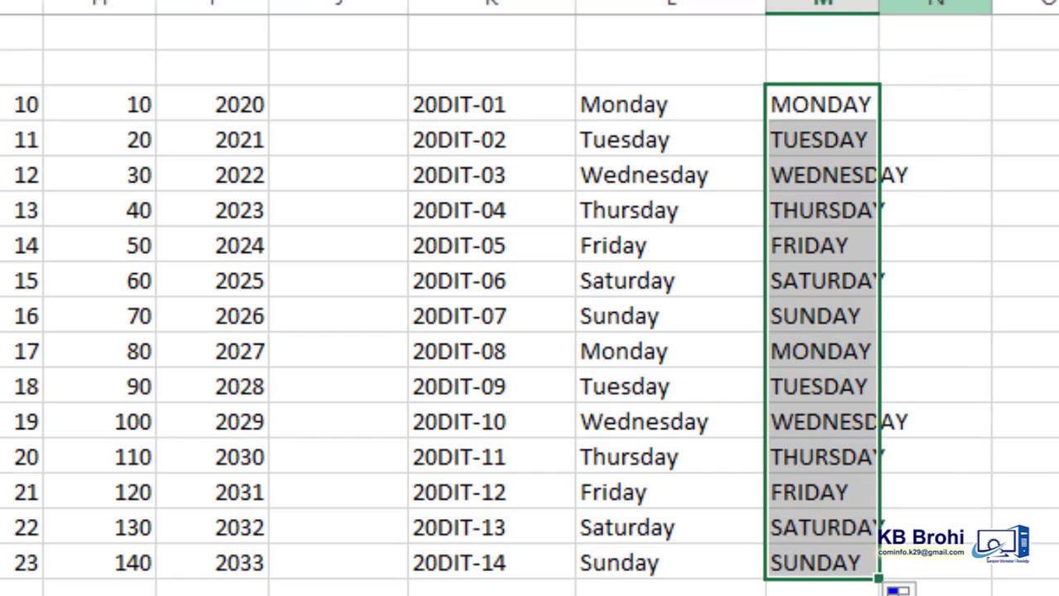
pyautogui.moveTo(879, 9); pyautogui.dragTo(955, 14)
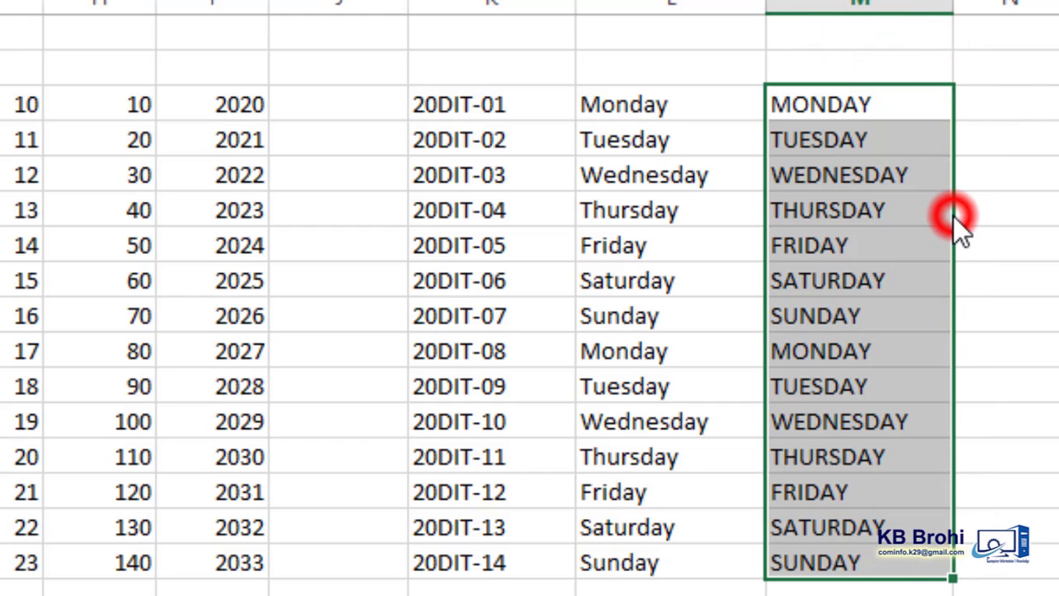
# Step: Enter MON at the start of column N and fill the abbreviated uppercase weekdays down to the second SUN
pyautogui.click(1012, 105)
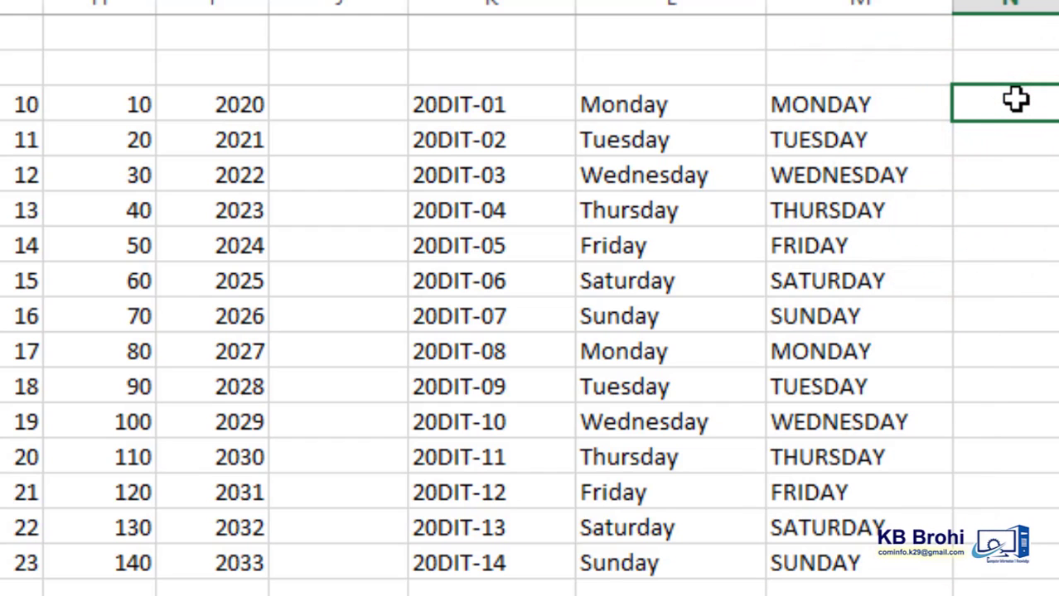
pyautogui.write('MON')
pyautogui.press('Return')
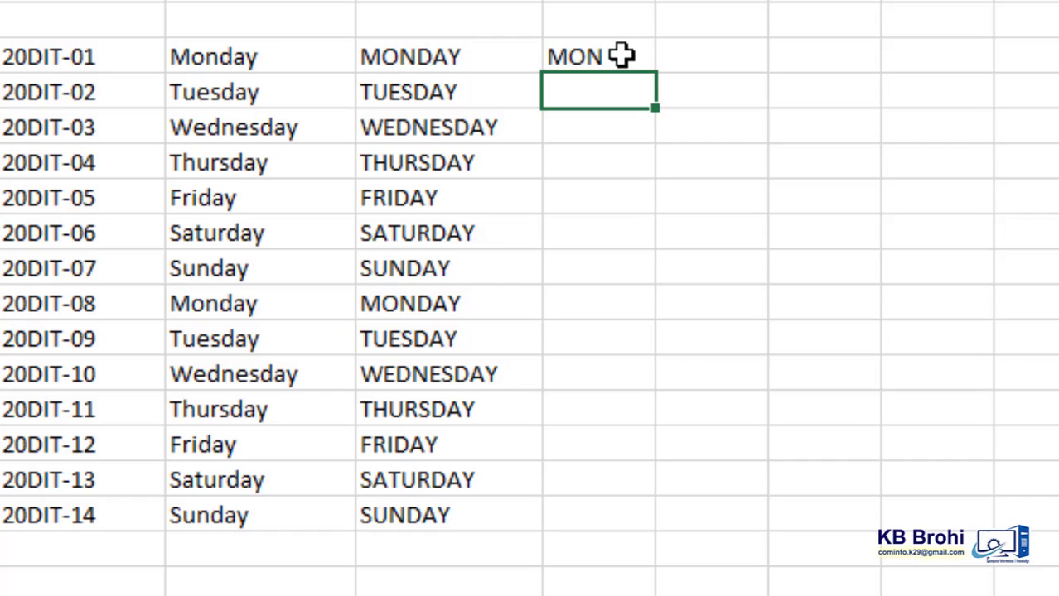
pyautogui.click(619, 57)
pyautogui.moveTo(656, 72); pyautogui.dragTo(626, 542)
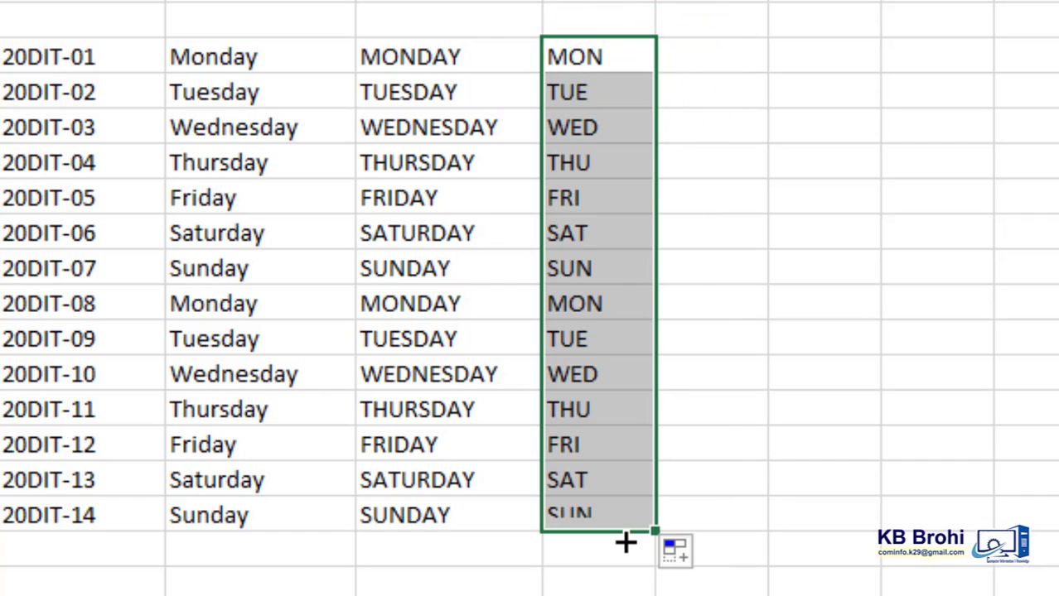
# Step: Enter mon at the start of column O and fill the abbreviated lowercase weekdays down to the second sun
pyautogui.click(698, 57)
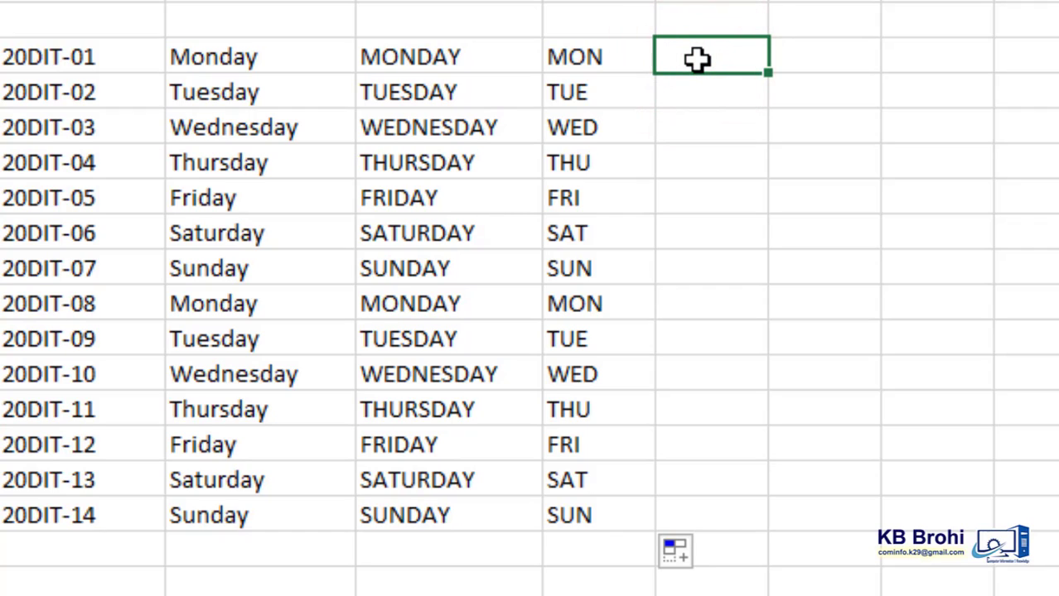
pyautogui.write('mon')
pyautogui.press('Return')
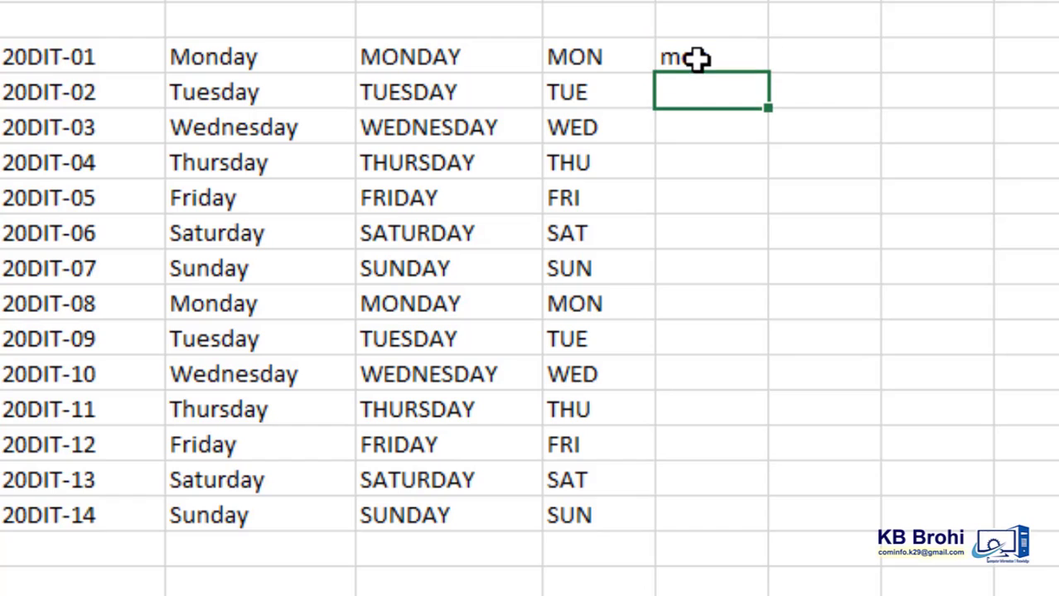
pyautogui.click(732, 49)
pyautogui.moveTo(767, 73); pyautogui.dragTo(761, 538)
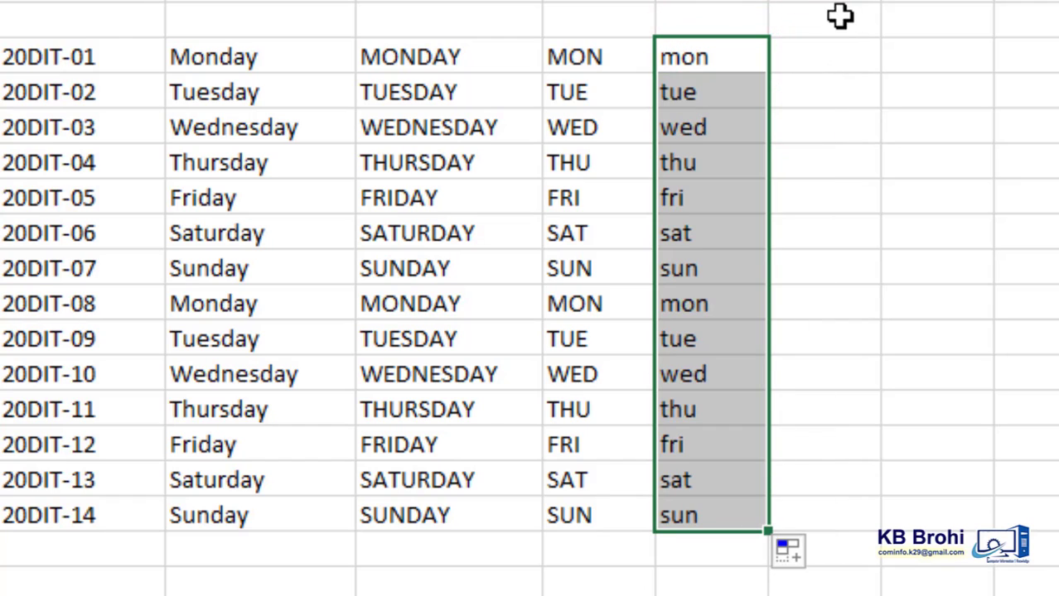
# Step: Enter January in column E, four rows below the end of the number series
pyautogui.click(832, 45)
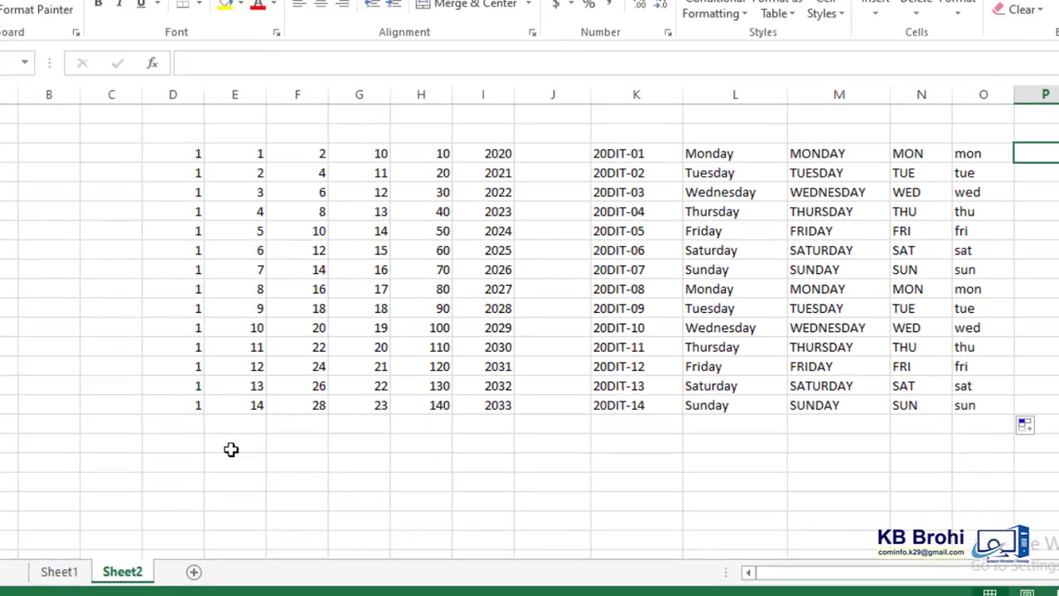
pyautogui.click(284, 447)
pyautogui.press('Down')
pyautogui.press('Down')
pyautogui.press('Down')
pyautogui.press('Down')
pyautogui.press('Down')
pyautogui.press('Down')
pyautogui.press('Down')
pyautogui.press('Down')
pyautogui.press('Down')
pyautogui.press('Down')
pyautogui.press('Down')
pyautogui.press('Down')
pyautogui.press('Down')
pyautogui.press('Down')
pyautogui.press('Down')
pyautogui.press('Down')
pyautogui.press('Down')
pyautogui.press('Down')
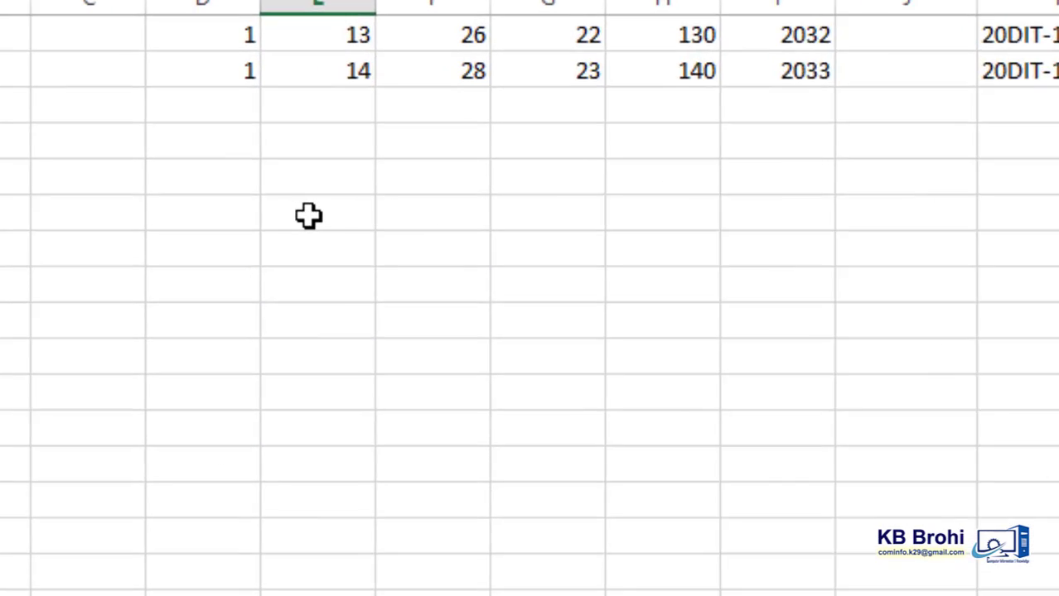
pyautogui.click(283, 217)
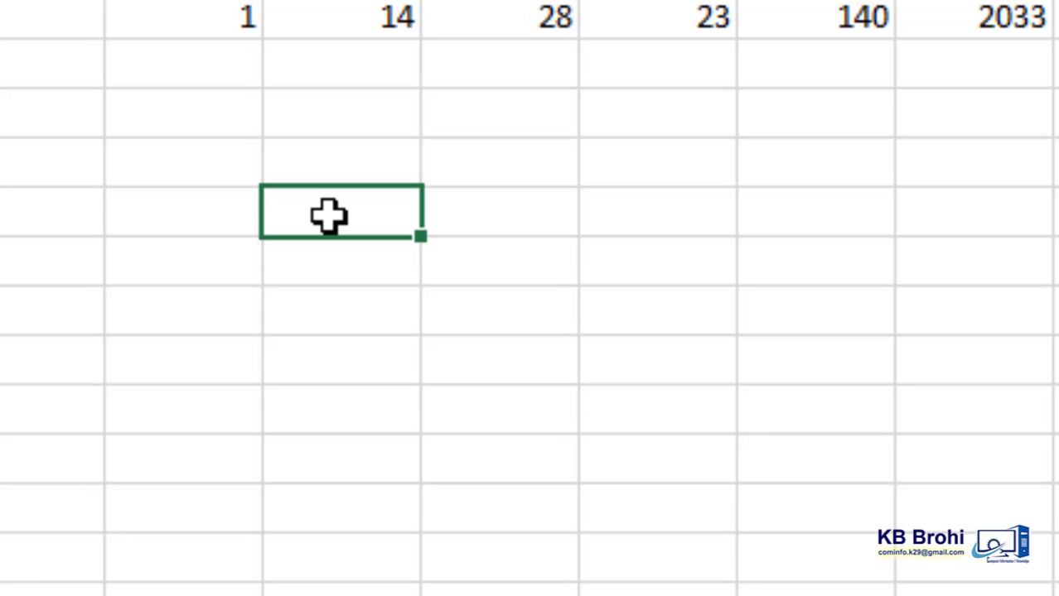
pyautogui.write('Jan')
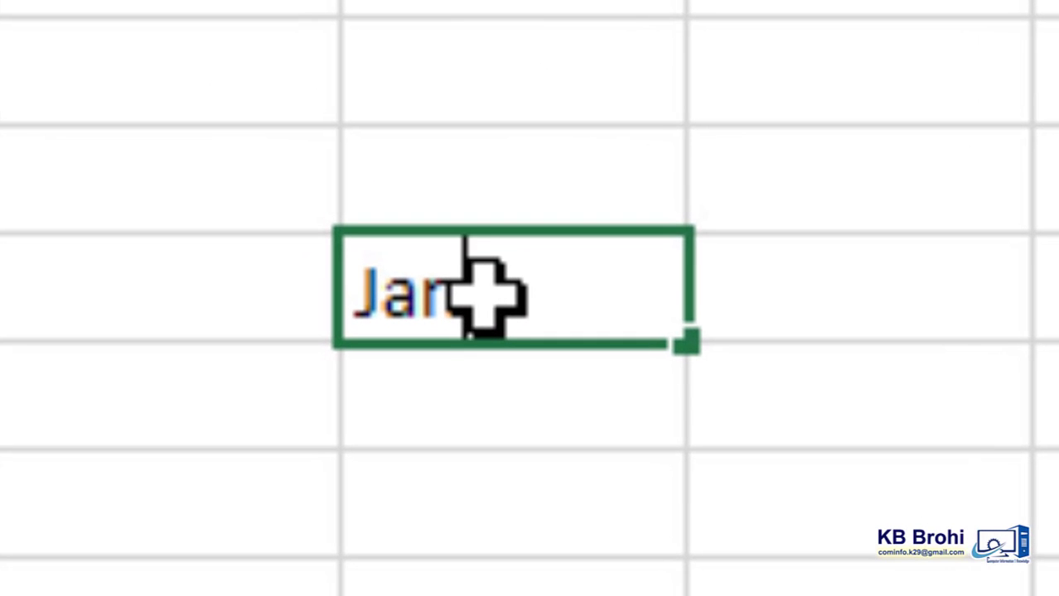
pyautogui.write('uary')
pyautogui.press('Return')
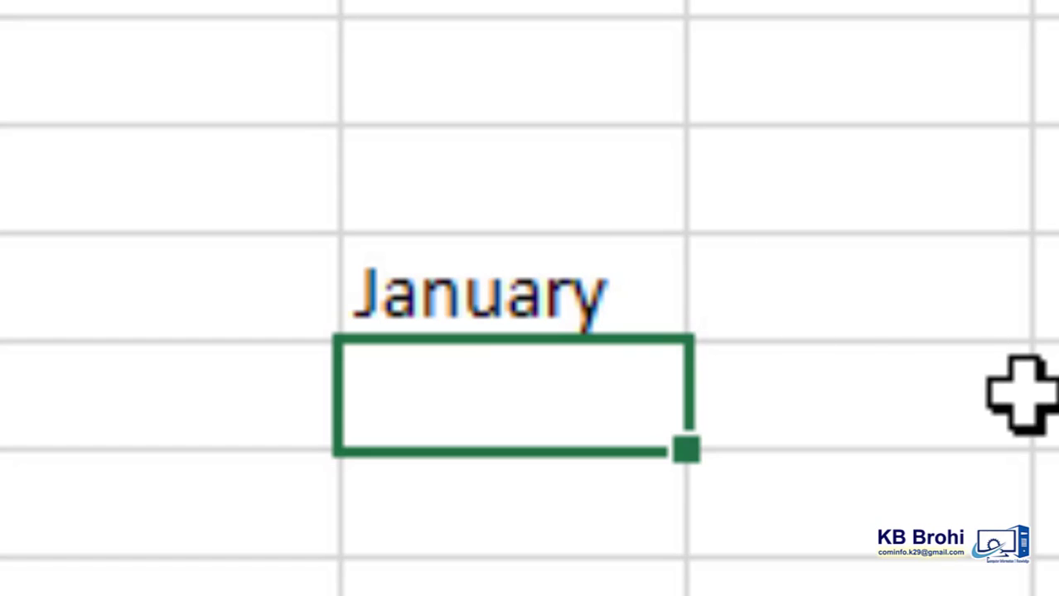
# Step: Fill the month names down column E from January to the second March and widen the column to fit them
pyautogui.click(641, 291)
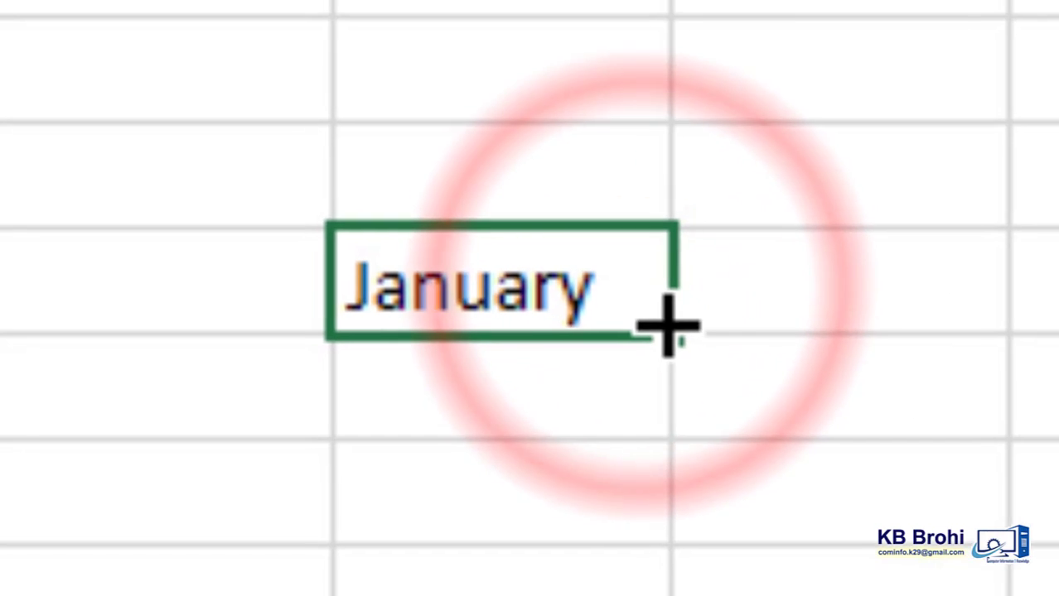
pyautogui.moveTo(667, 326); pyautogui.dragTo(631, 595)
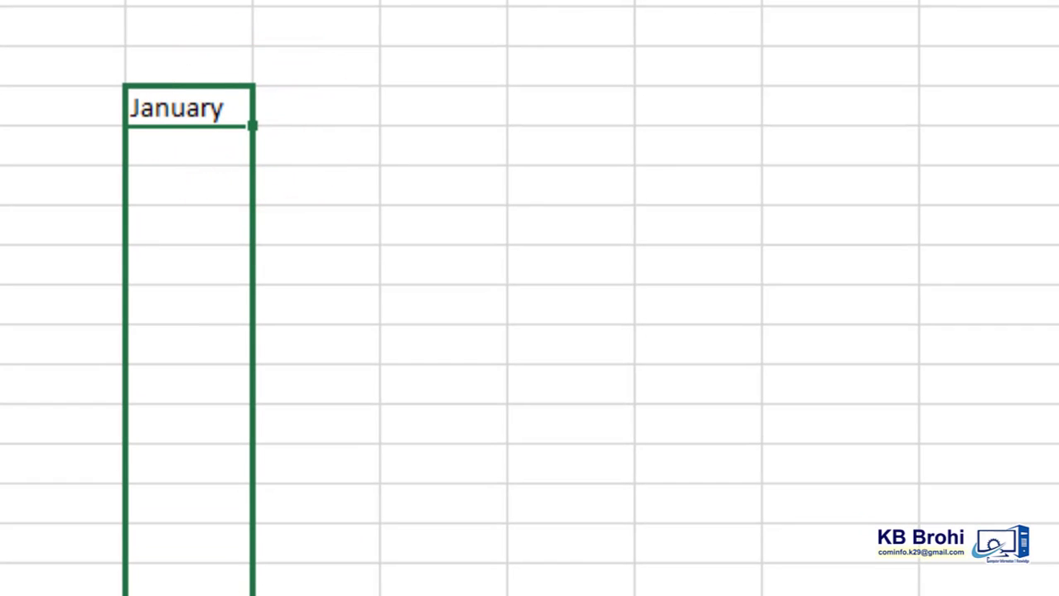
pyautogui.moveTo(234, 595); pyautogui.dragTo(233, 595)
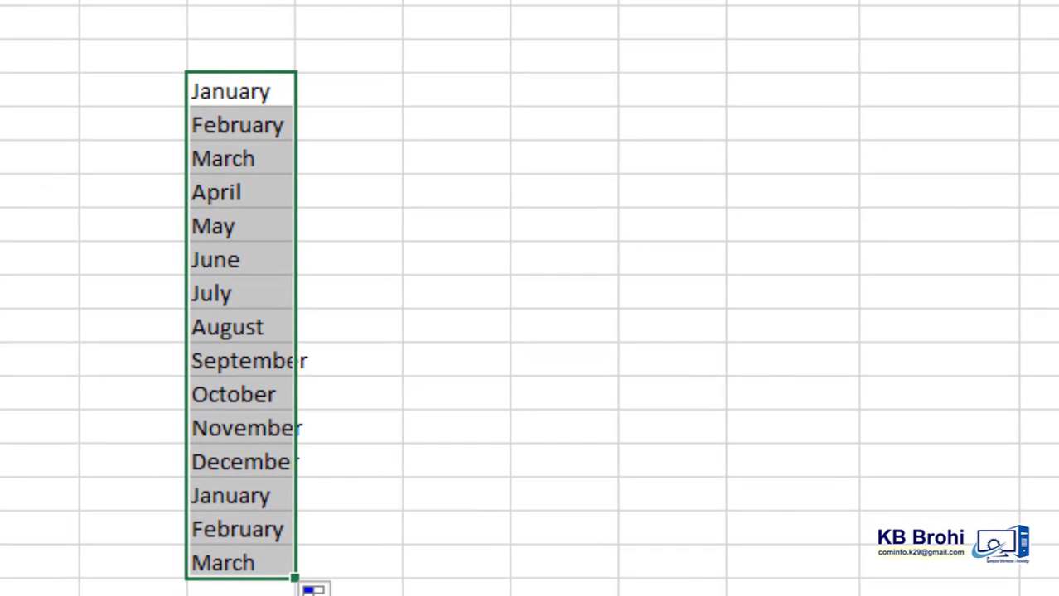
pyautogui.moveTo(295, 0); pyautogui.dragTo(349, 0)
# Step: Enter JANUARY in column F beside January, fill the uppercase months down to the second MARCH and widen the column
pyautogui.click(419, 149)
pyautogui.click(402, 86)
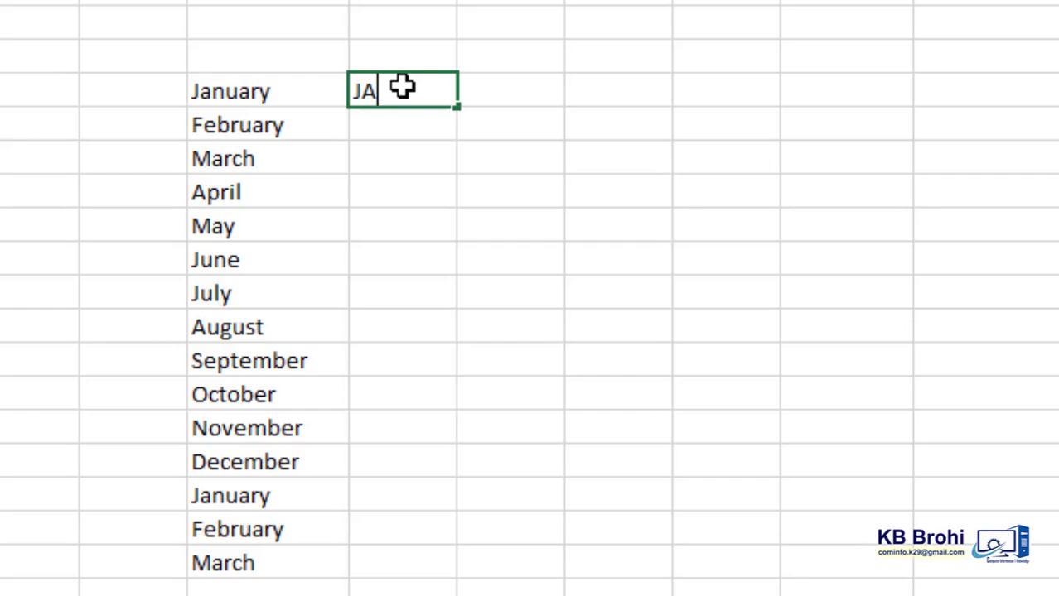
pyautogui.write('JANUARY')
pyautogui.press('Return')
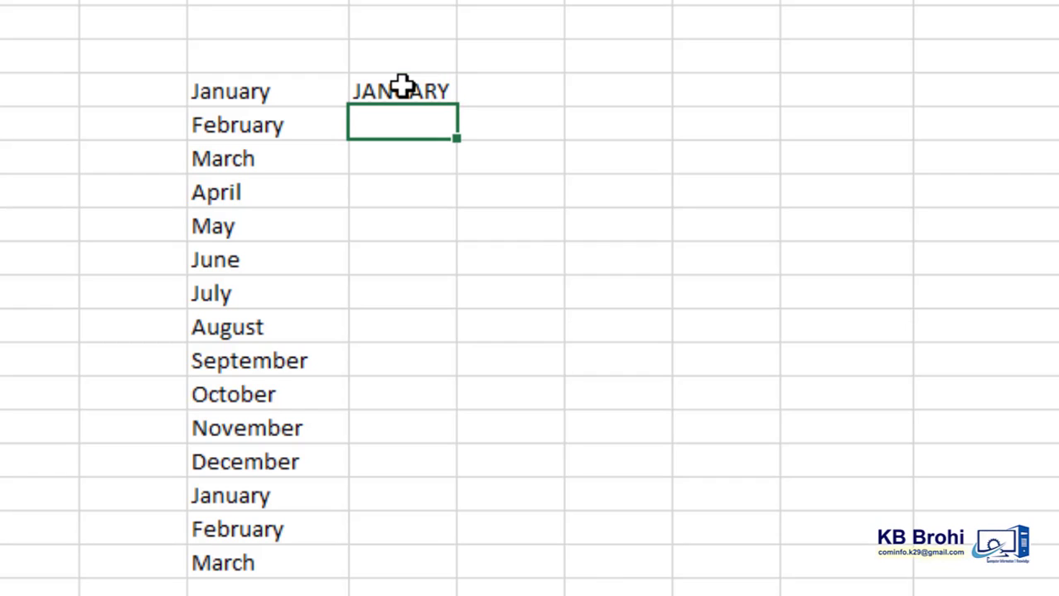
pyautogui.click(445, 93)
pyautogui.moveTo(454, 105); pyautogui.dragTo(426, 584)
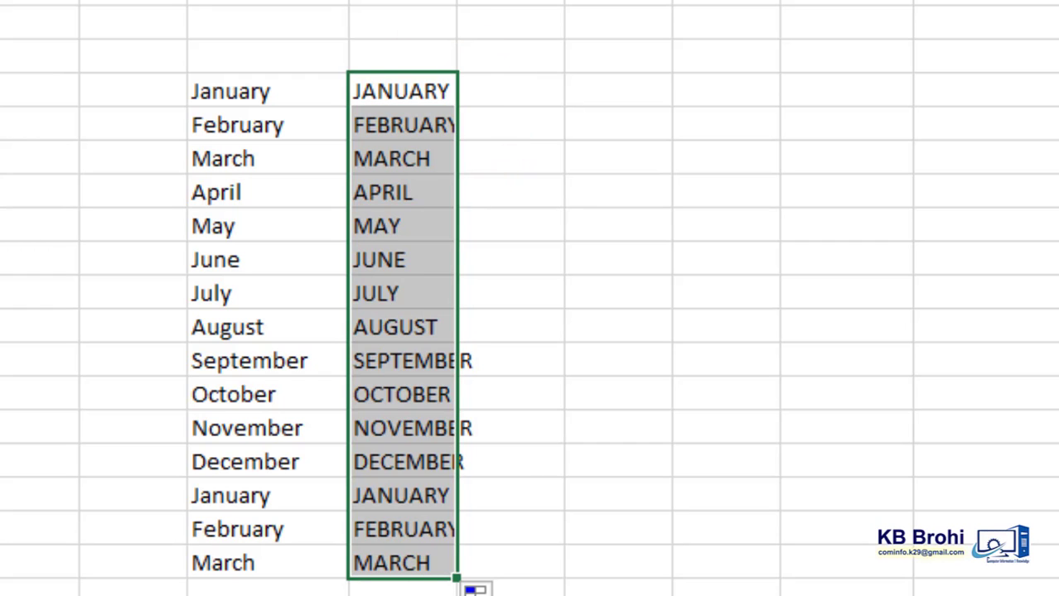
pyautogui.moveTo(456, 2); pyautogui.dragTo(561, 2)
# Step: Enter JAN in column G beside JANUARY and fill the abbreviated uppercase months down alongside the full month names
pyautogui.click(621, 206)
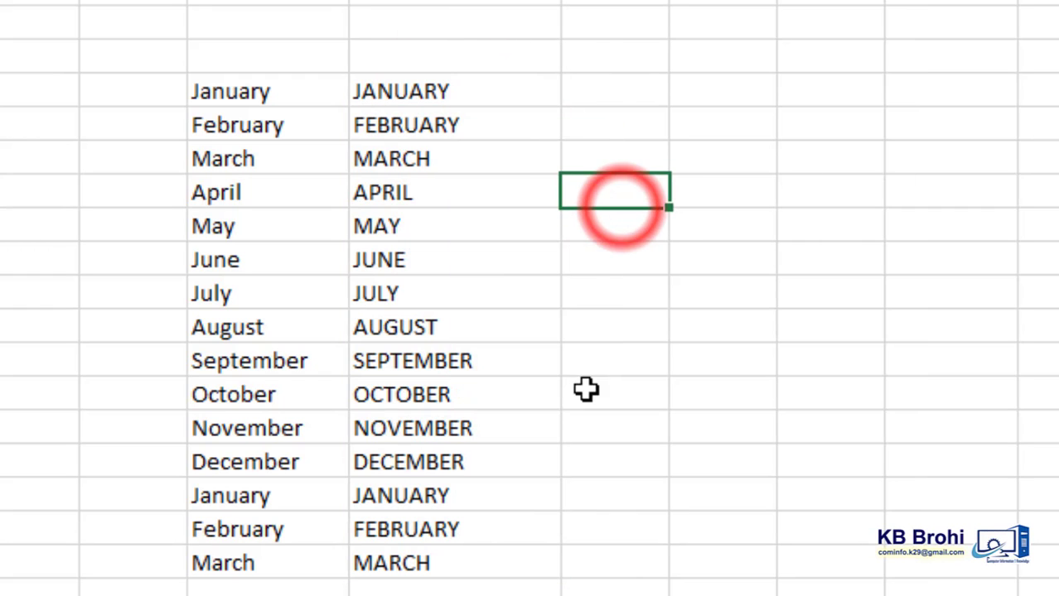
pyautogui.click(614, 91)
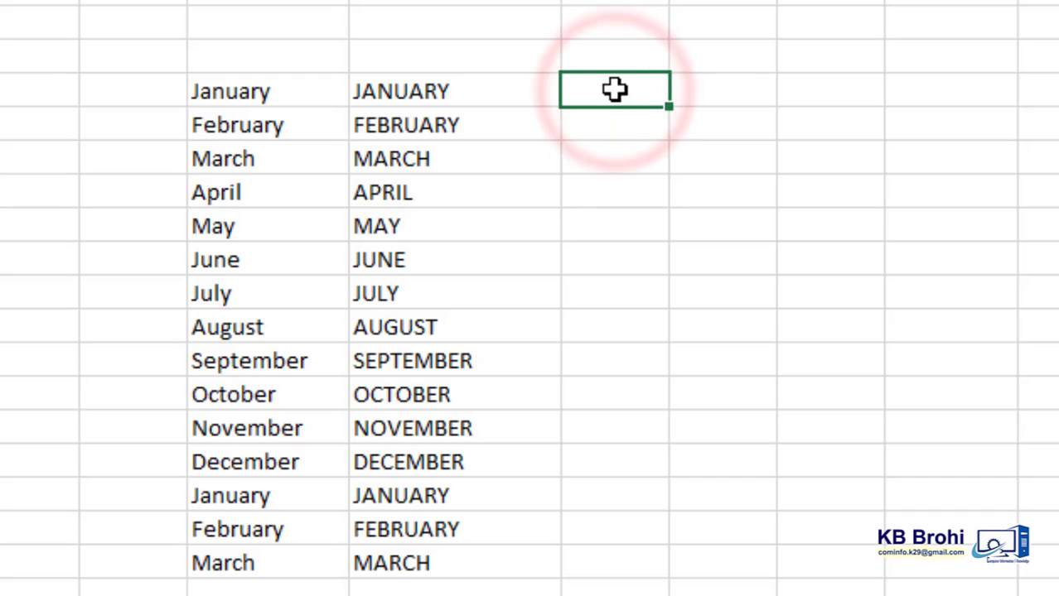
pyautogui.write('JAN')
pyautogui.press('Return')
pyautogui.click(637, 83)
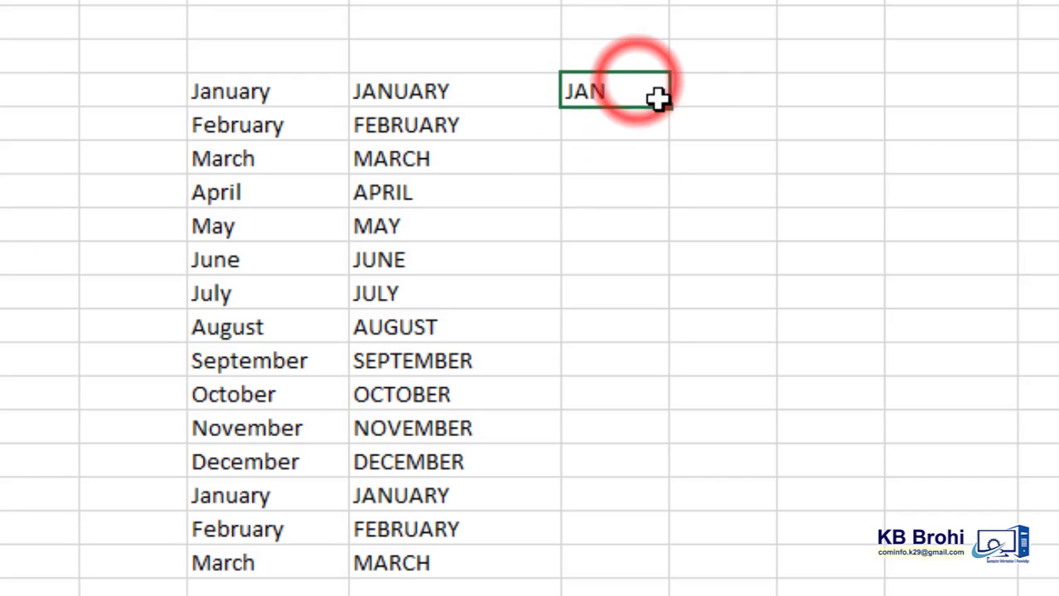
pyautogui.moveTo(670, 106); pyautogui.dragTo(636, 586)
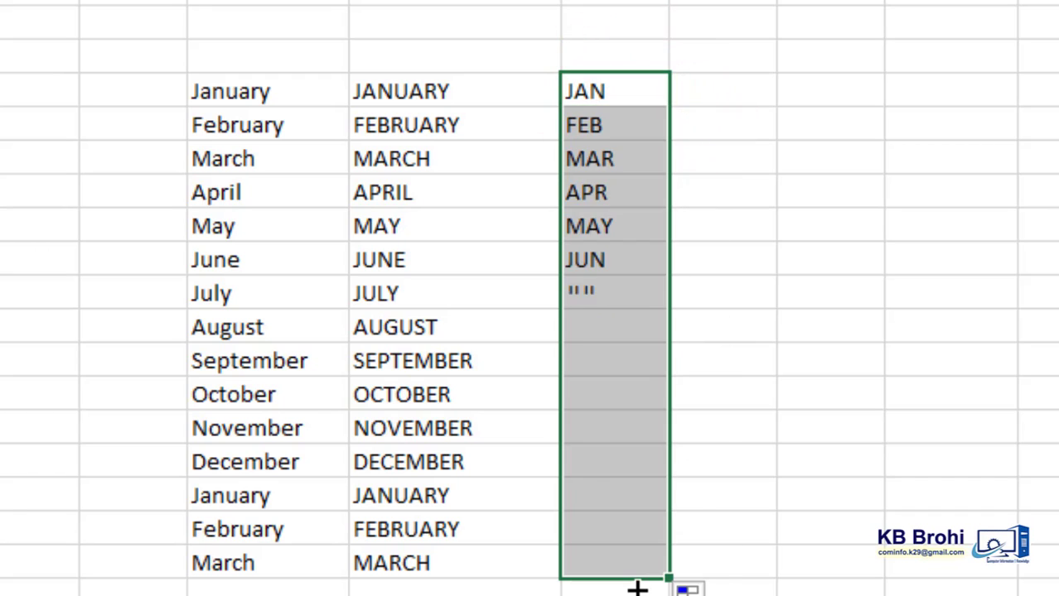
# Step: Enter jan in column H beside JAN and fill the lowercase abbreviated months down to the second mar
pyautogui.click(735, 91)
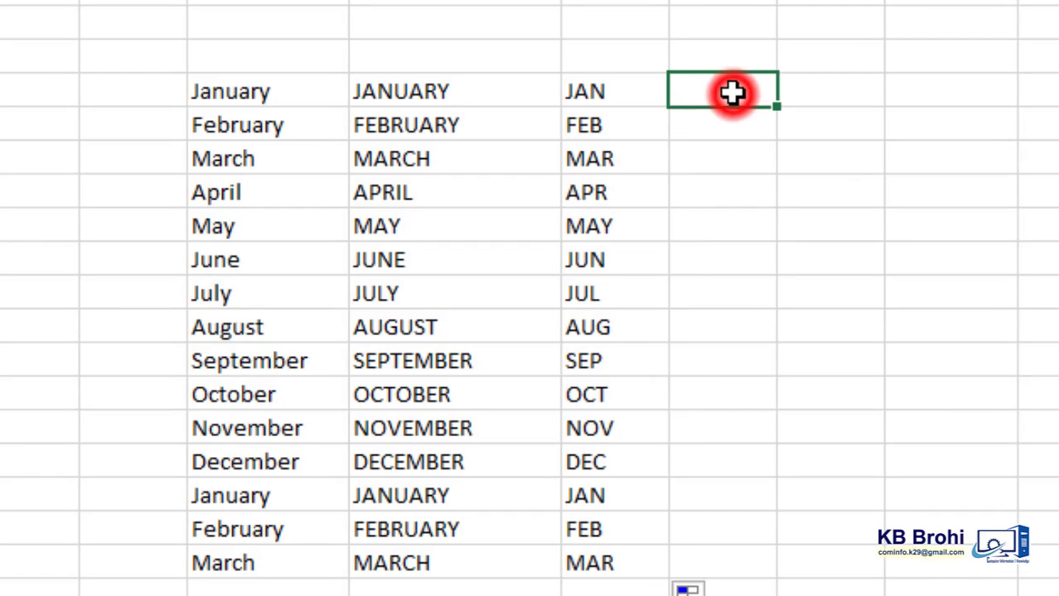
pyautogui.write('jan')
pyautogui.press('Return')
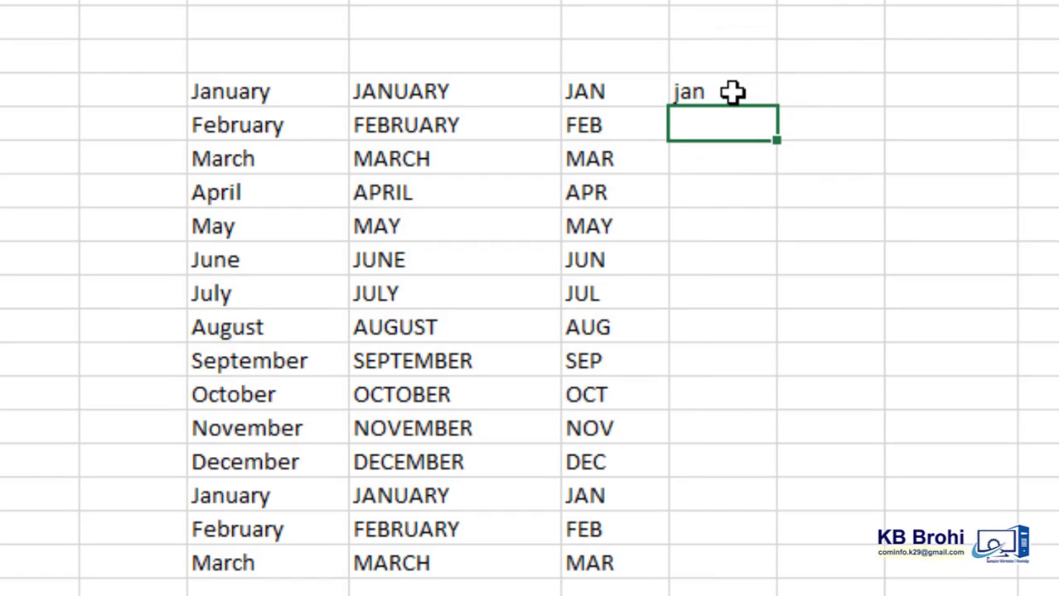
pyautogui.click(735, 90)
pyautogui.moveTo(779, 105); pyautogui.dragTo(752, 568)
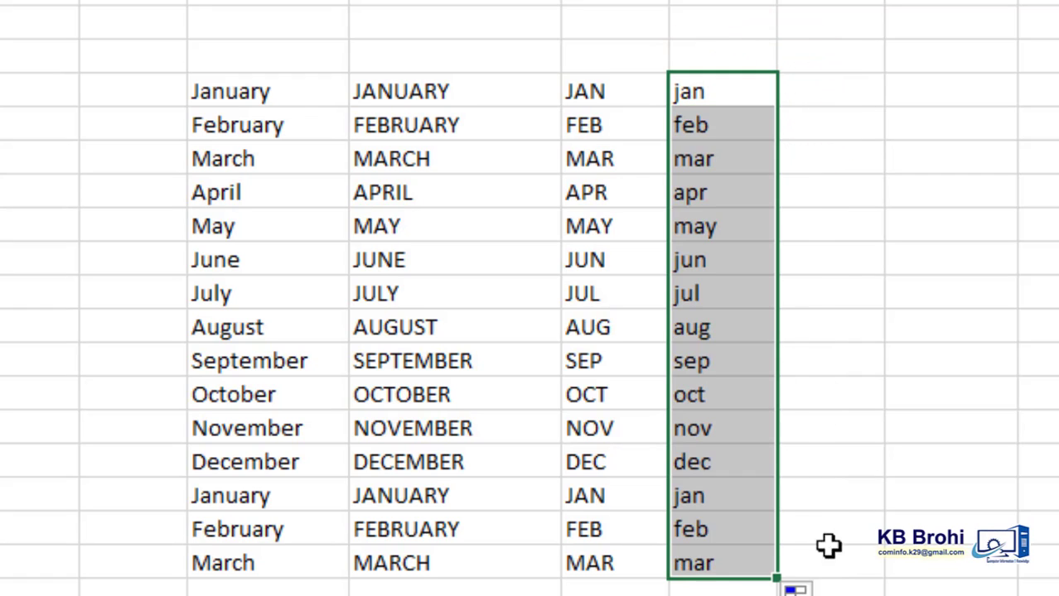
pyautogui.click(853, 537)
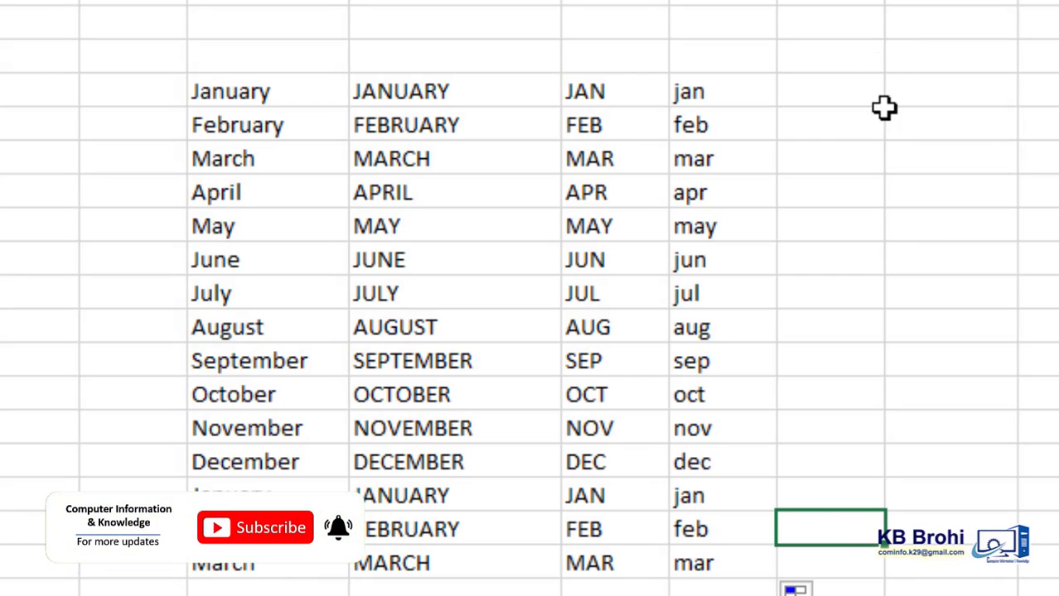
# Step: Enter 1 and 3 in column I beside jan and feb, and fill the odd numbers down to 29
pyautogui.click(844, 88)
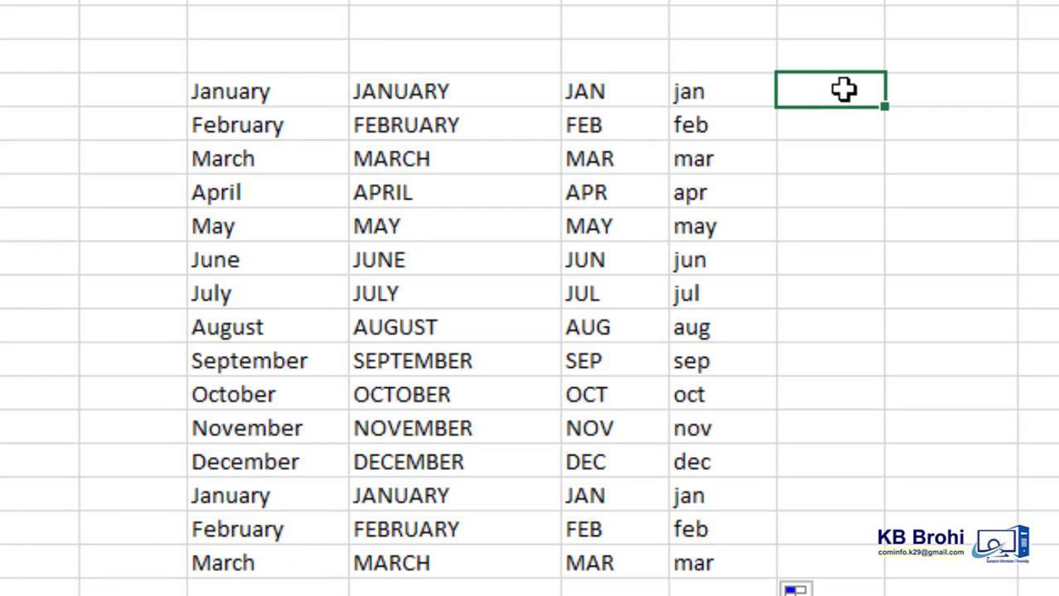
pyautogui.write('1')
pyautogui.press('Return')
pyautogui.press('Return')
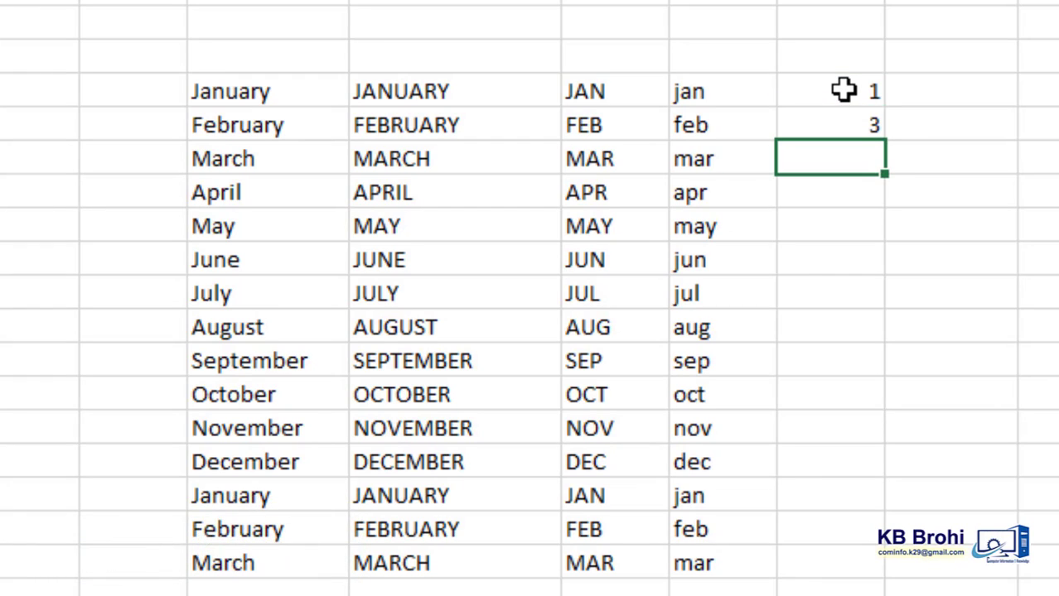
pyautogui.moveTo(868, 86); pyautogui.dragTo(891, 583)
# Step: Enter 2 and 4 in column J beside the odd numbers and fill the even numbers down to 30
pyautogui.click(959, 95)
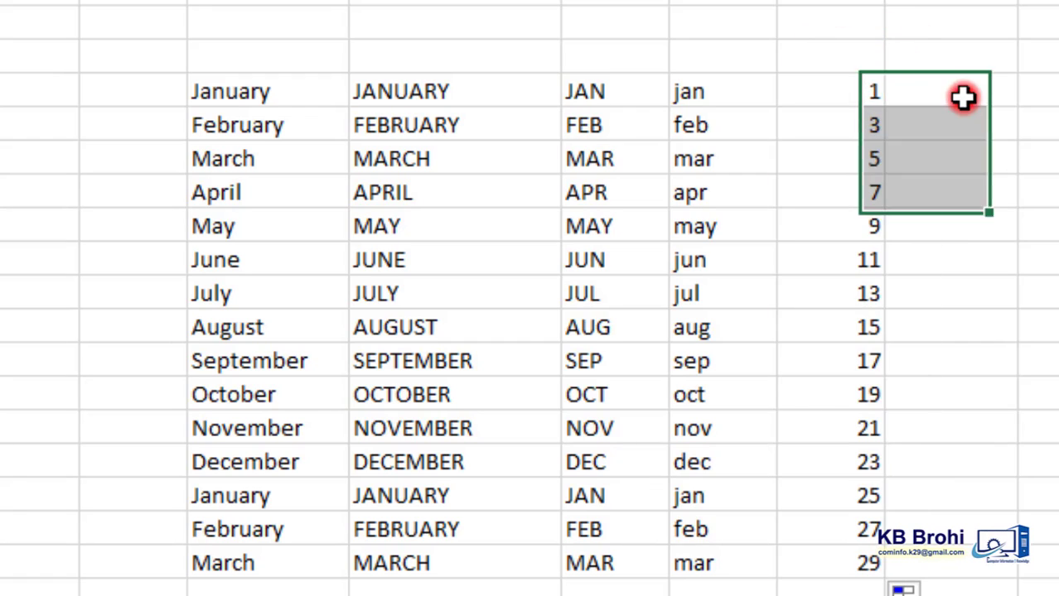
pyautogui.write('2')
pyautogui.press('Return')
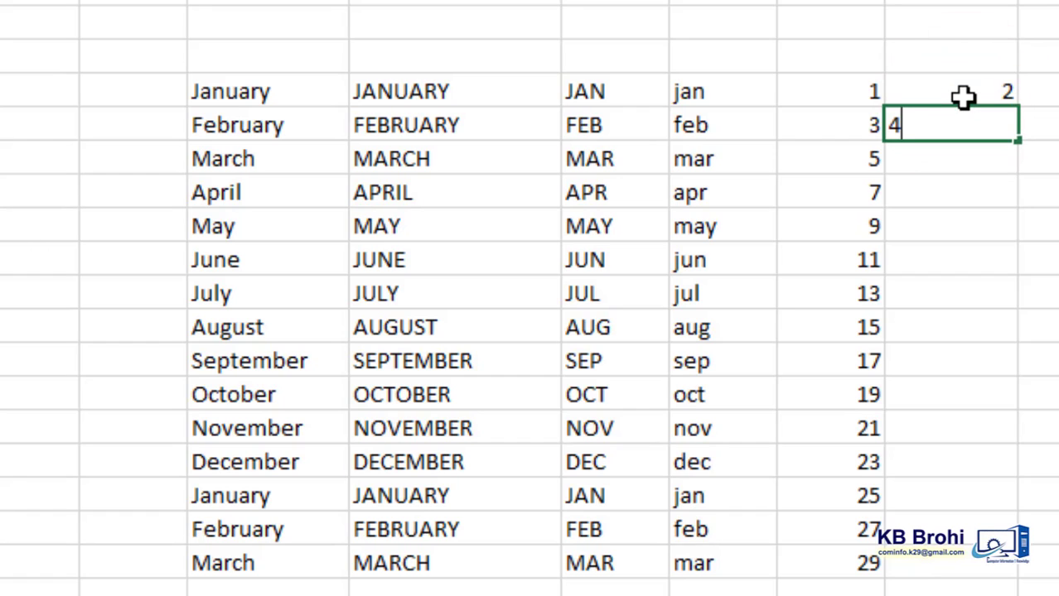
pyautogui.click(1052, 159)
pyautogui.click(1005, 94)
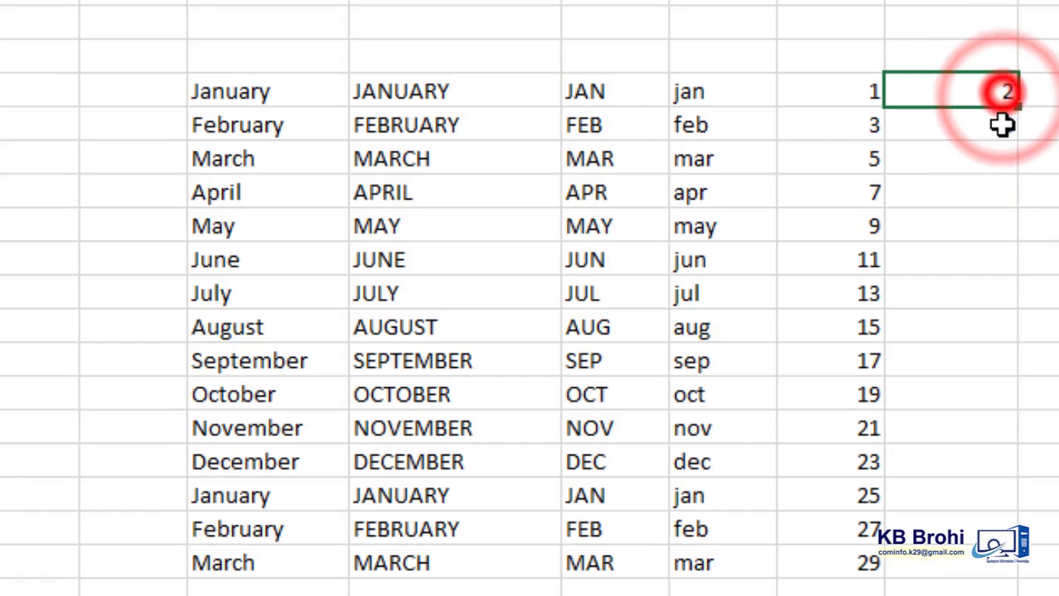
pyautogui.moveTo(1002, 124); pyautogui.dragTo(978, 570)
pyautogui.click(1051, 390)
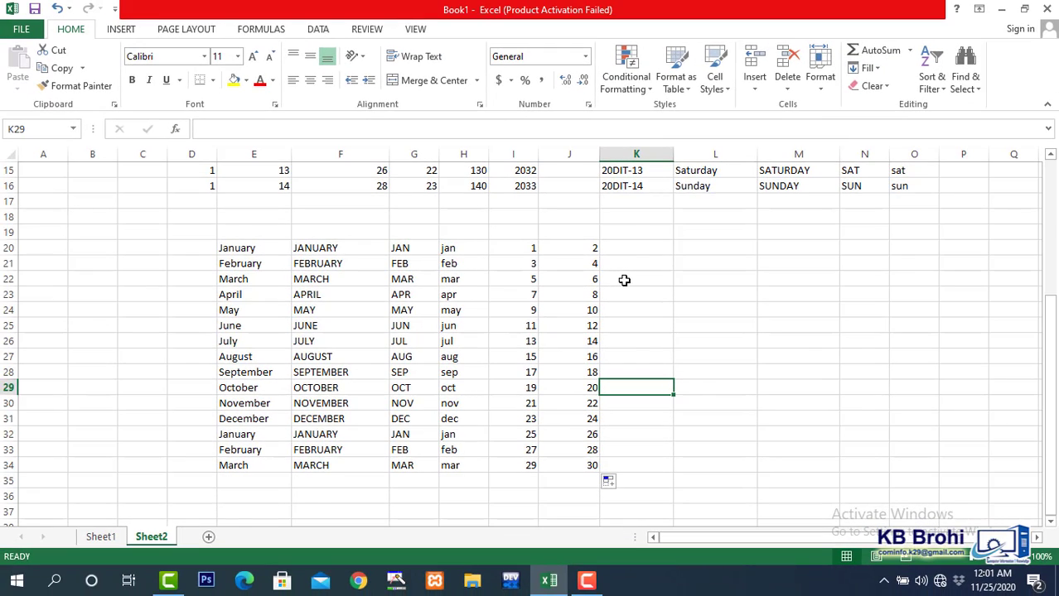
# Step: Apply All Borders to the upper block of series, D3:O17
pyautogui.scroll(5, 625, 280)
pyautogui.click(485, 313)
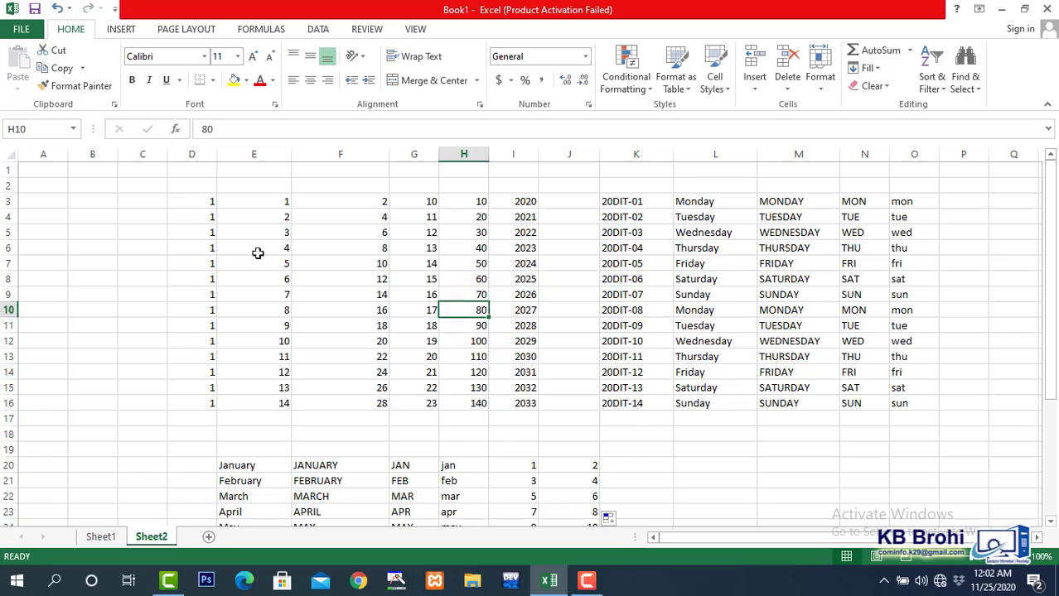
pyautogui.moveTo(200, 197); pyautogui.dragTo(900, 420)
pyautogui.click(212, 80)
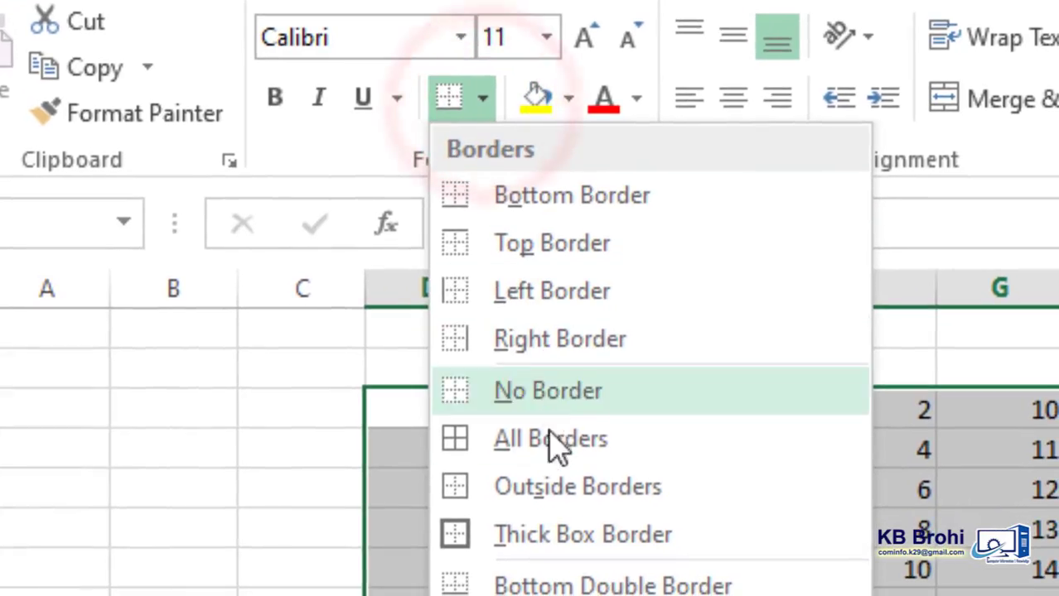
pyautogui.click(547, 462)
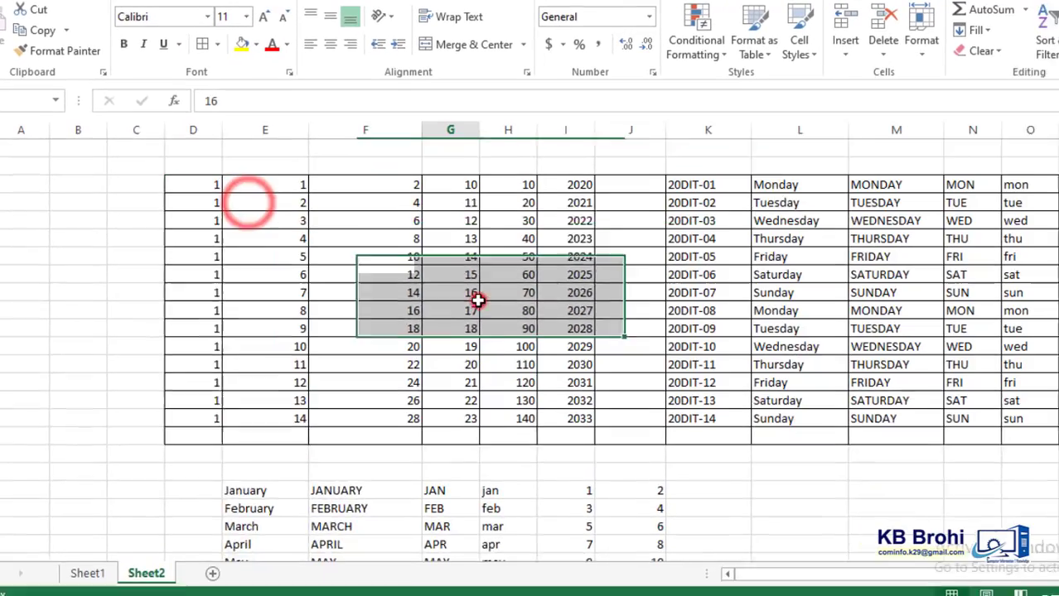
# Step: Apply All Borders to the months and odd/even number block, D20:J34
pyautogui.scroll(-4, 528, 339)
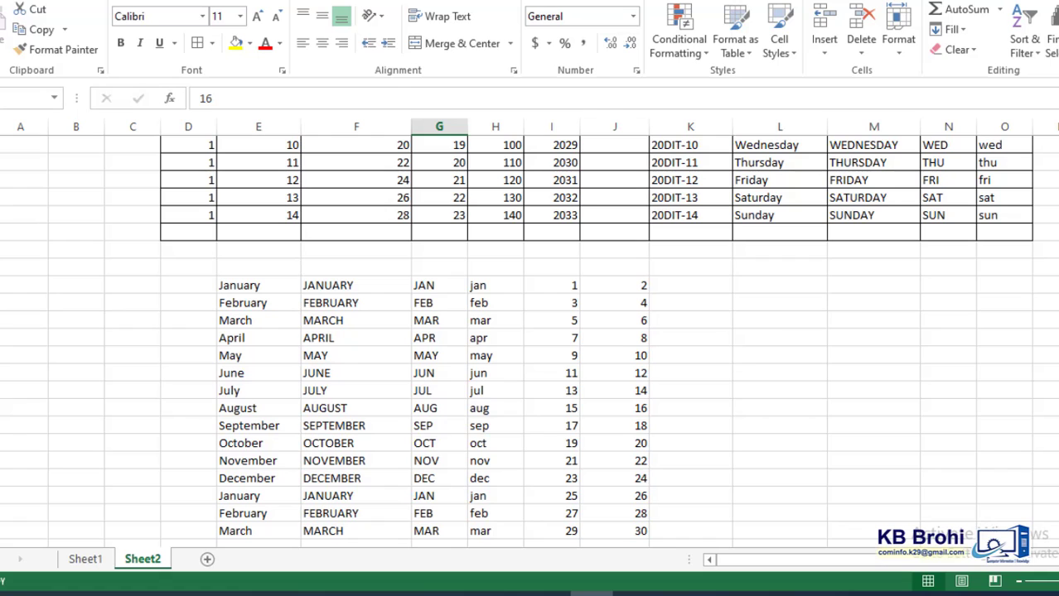
pyautogui.moveTo(202, 285); pyautogui.dragTo(621, 535)
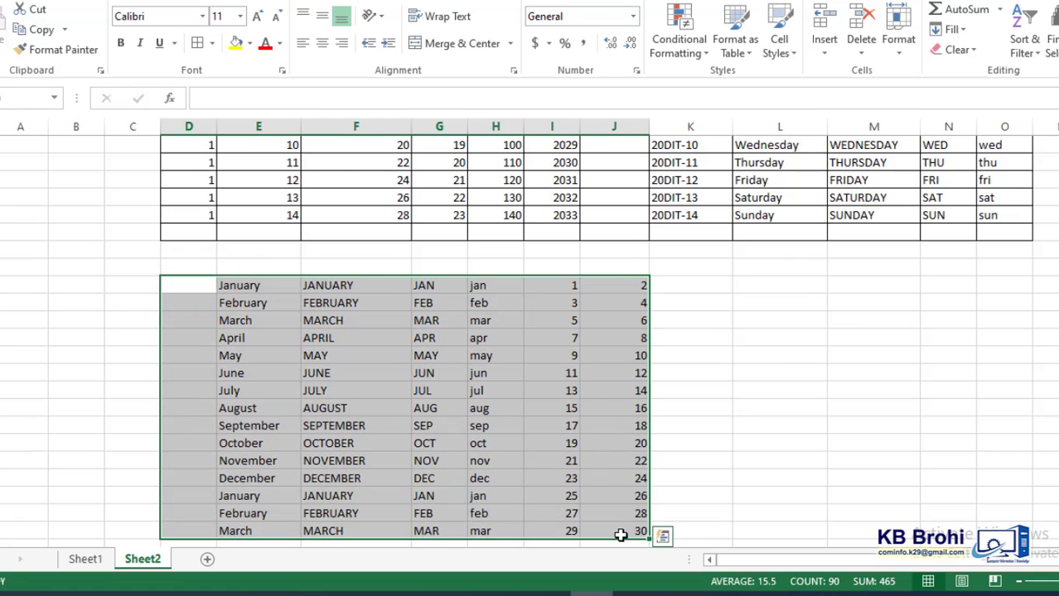
pyautogui.click(198, 48)
pyautogui.click(481, 343)
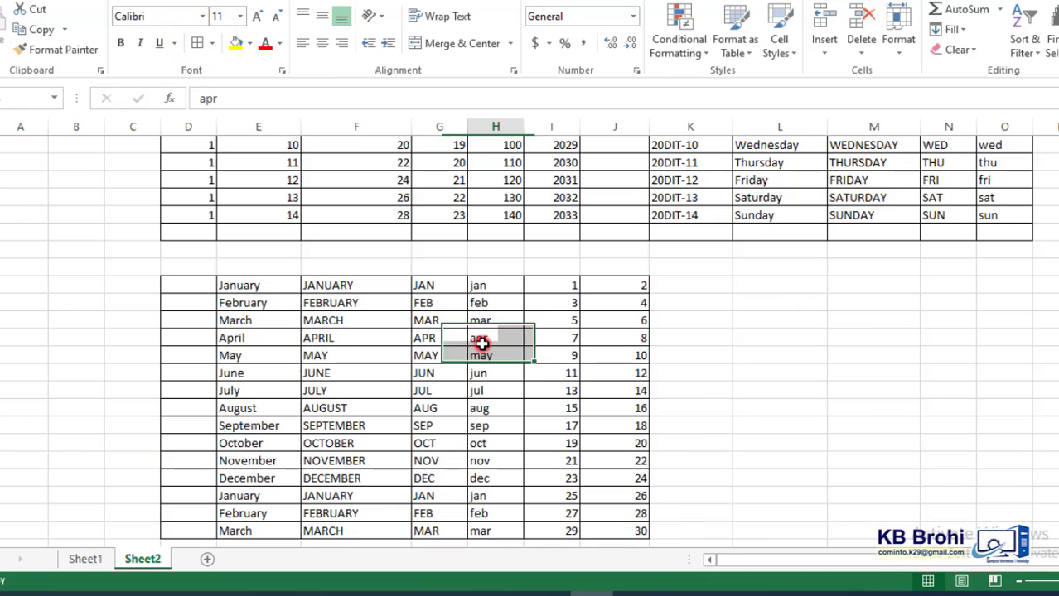
# Step: Review the two bordered blocks from the first rows of the sheet down to below the month series
pyautogui.press('Up')
pyautogui.press('Up')
pyautogui.press('Up')
pyautogui.press('Up')
pyautogui.press('Up')
pyautogui.press('Up')
pyautogui.press('Up')
pyautogui.press('Up')
pyautogui.press('Up')
pyautogui.press('Up')
pyautogui.press('Up')
pyautogui.press('Up')
pyautogui.press('Up')
pyautogui.press('Up')
pyautogui.press('Up')
pyautogui.press('Up')
pyautogui.press('Up')
pyautogui.press('Up')
pyautogui.press('Up')
pyautogui.press('Up')
pyautogui.press('Up')
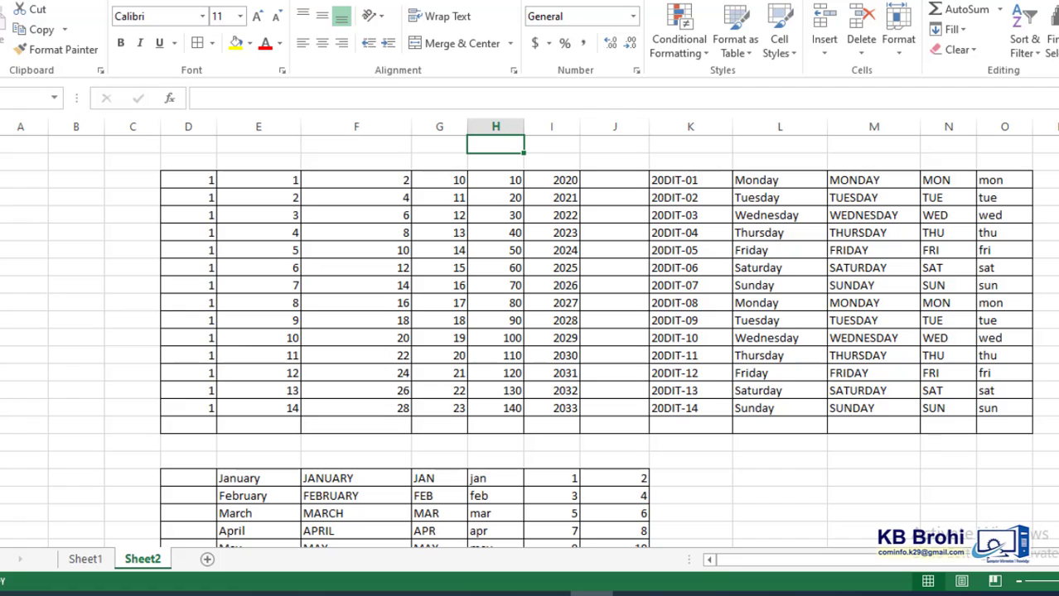
pyautogui.scroll(-4, 529, 340)
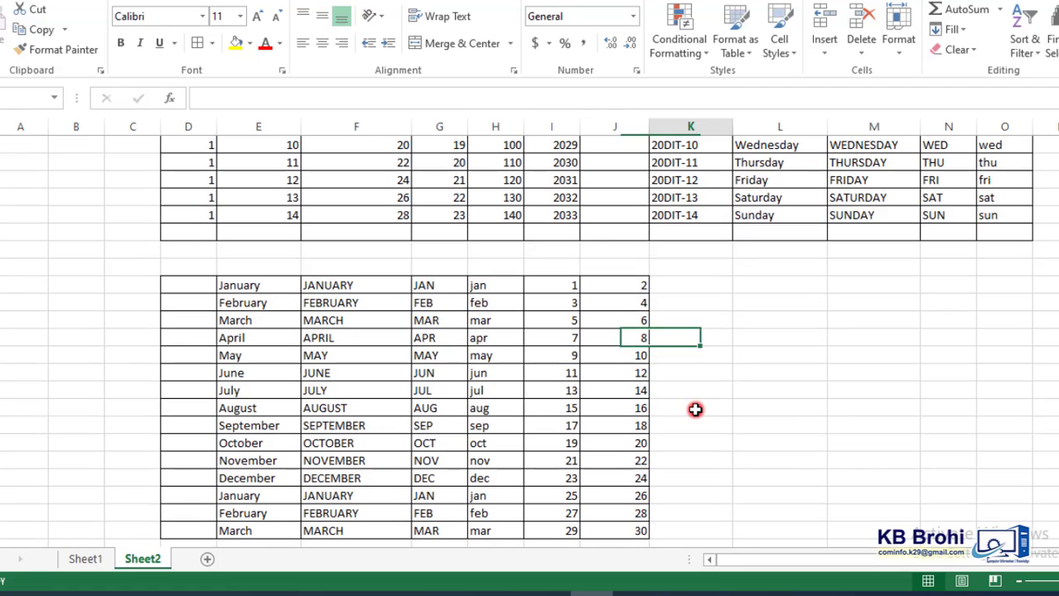
pyautogui.click(695, 409)
pyautogui.press('Down')
pyautogui.press('Down')
pyautogui.press('Down')
pyautogui.press('Down')
pyautogui.press('Down')
pyautogui.press('Down')
pyautogui.press('Down')
pyautogui.press('Down')
pyautogui.press('Down')
pyautogui.press('Down')
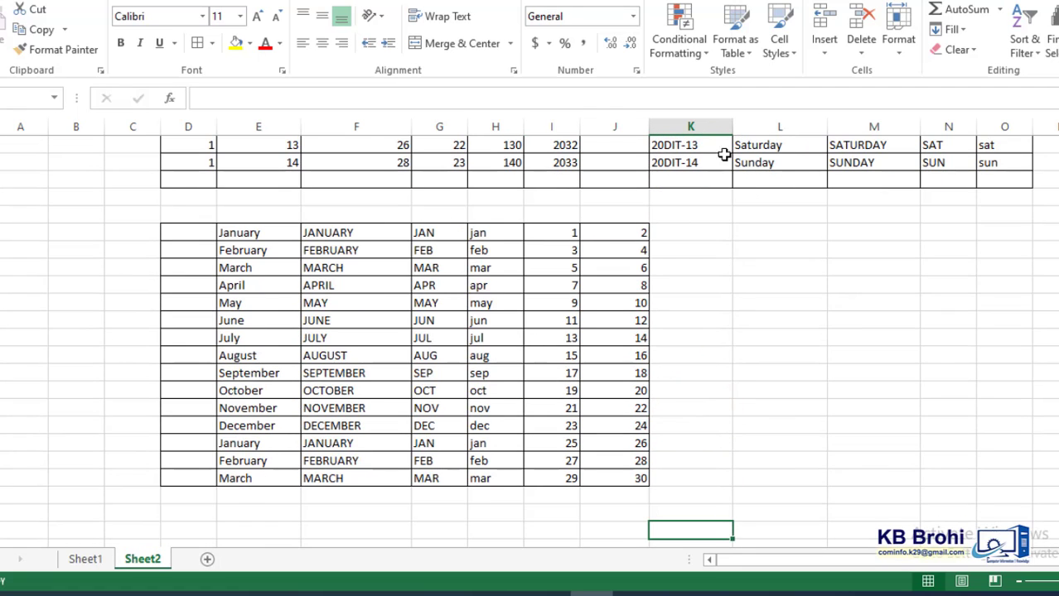
# Step: Merge and center the empty cells K20:O34 beside the even numbers into one bordered block
pyautogui.moveTo(684, 233); pyautogui.dragTo(1003, 401)
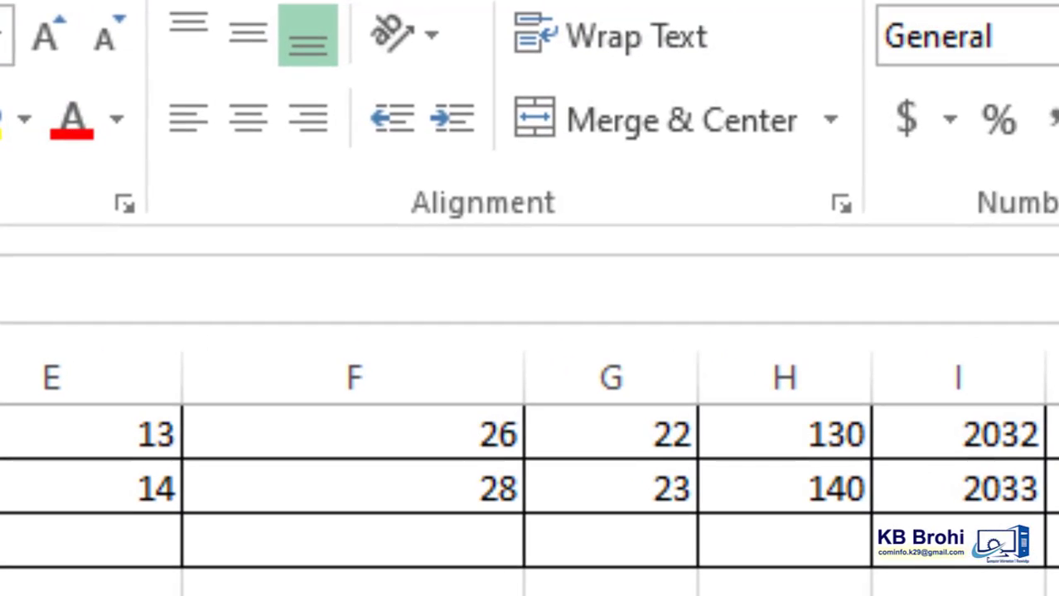
pyautogui.click(668, 130)
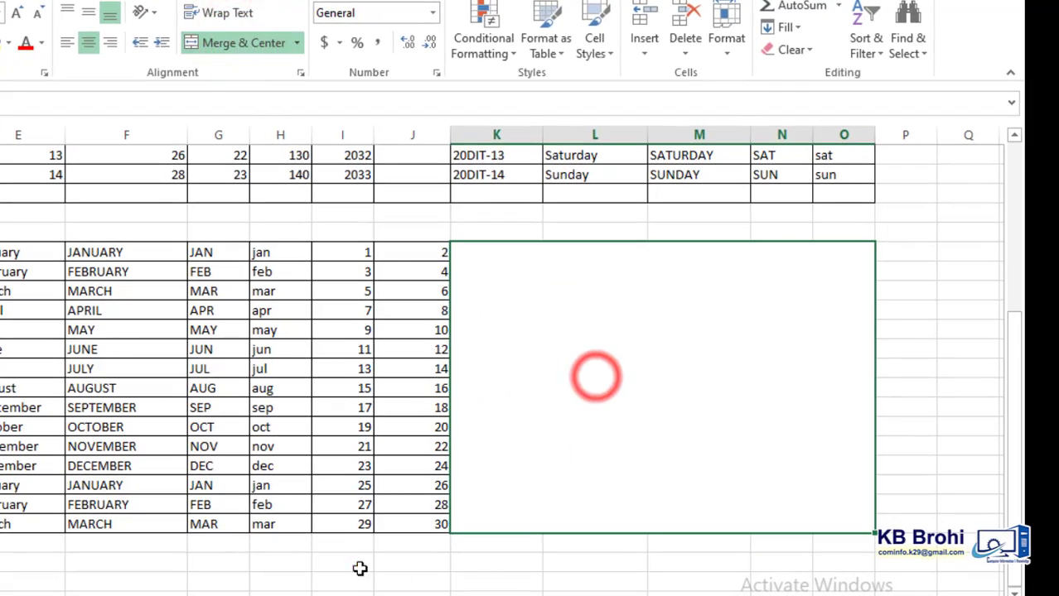
pyautogui.click(359, 568)
pyautogui.click(615, 423)
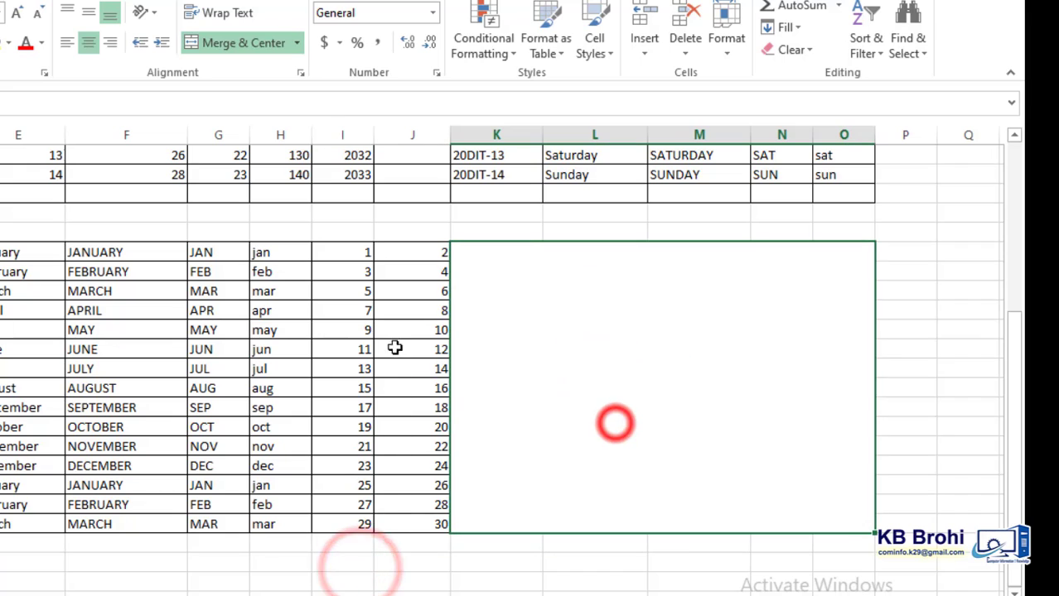
pyautogui.click(68, 352)
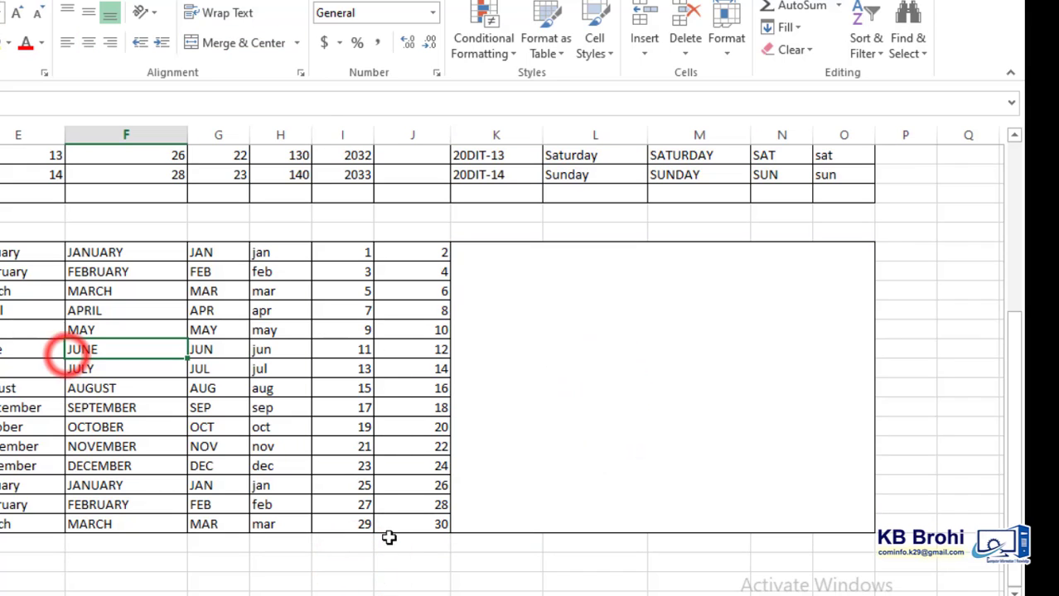
pyautogui.click(586, 394)
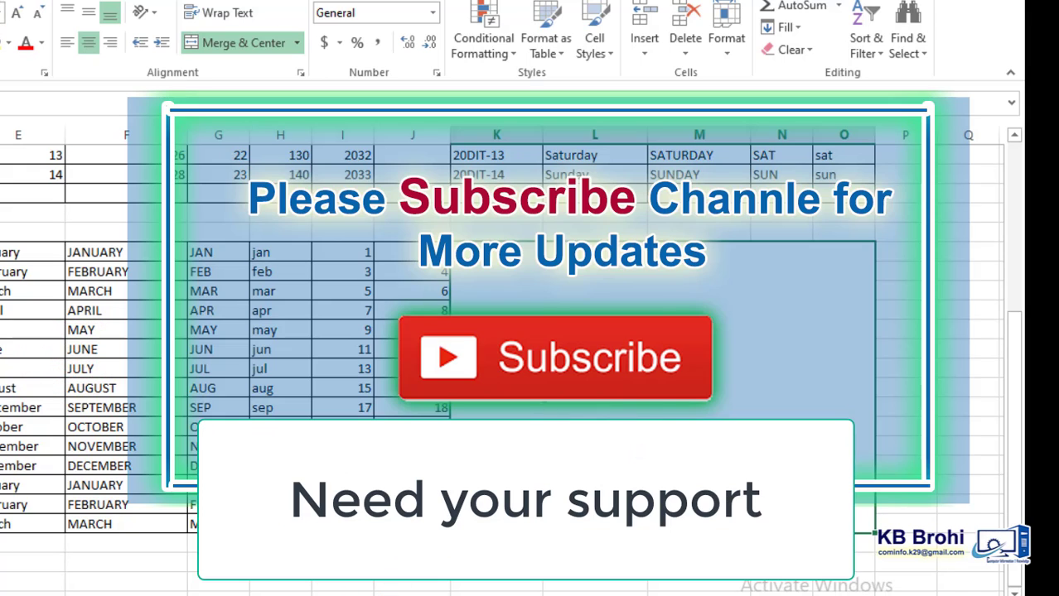
pyautogui.click(288, 362)
pyautogui.click(572, 362)
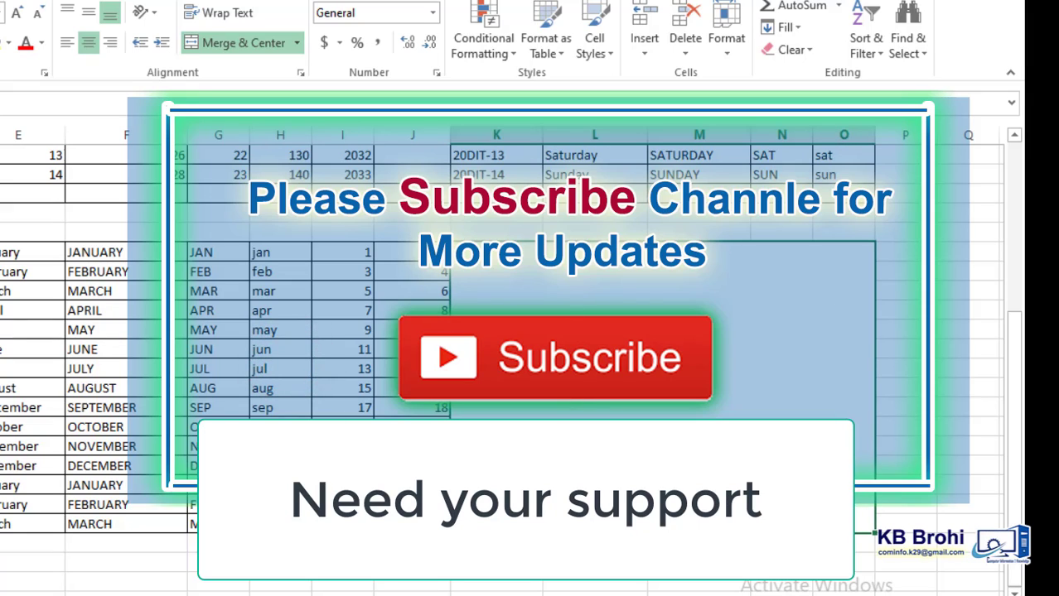